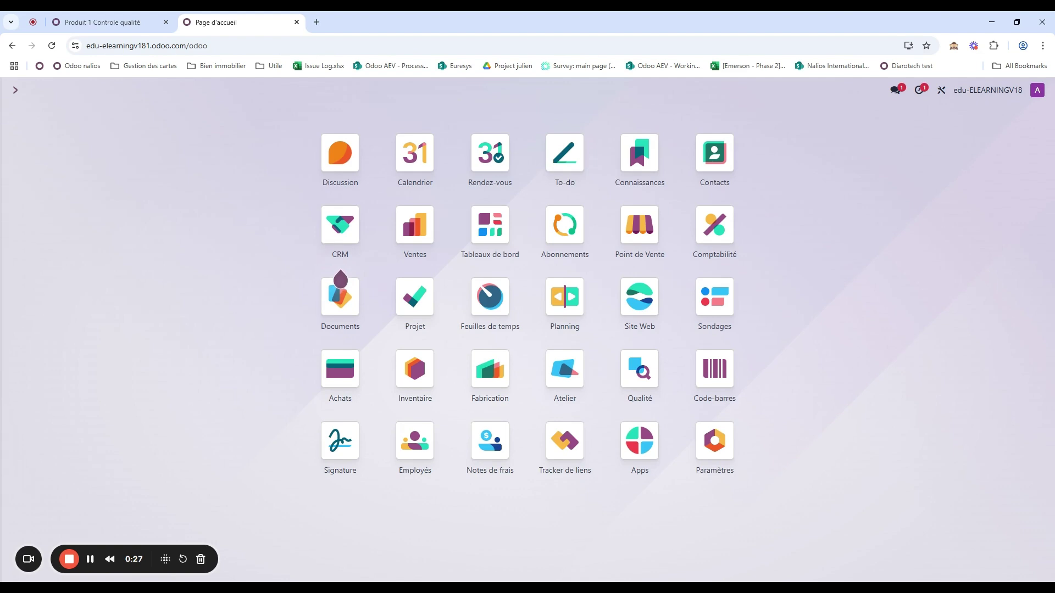
- Open the Produit 1 quality spreadsheet template for editing in the Qualité app
left_click(637, 385)
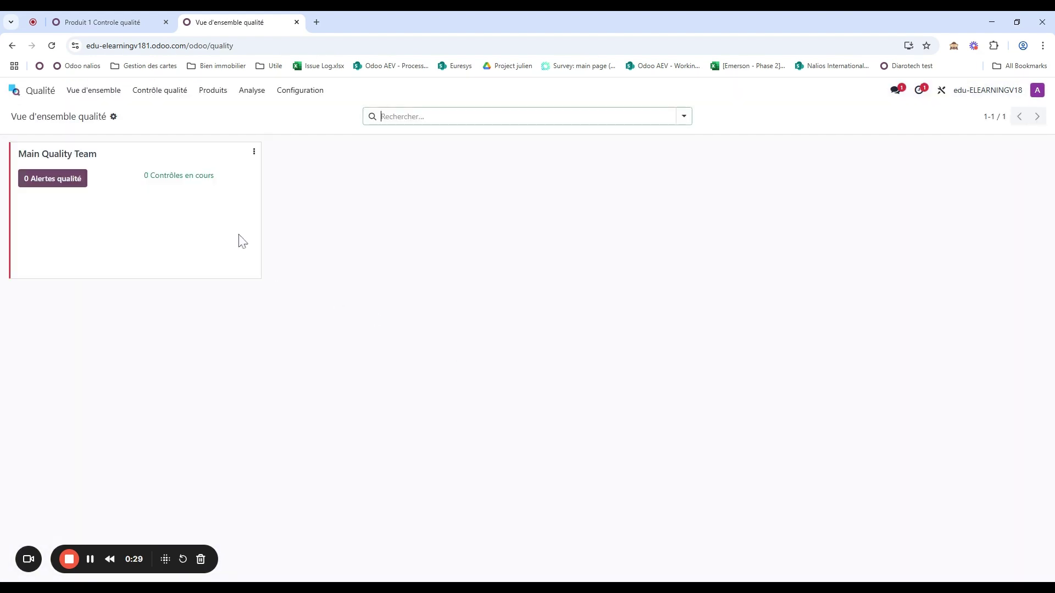
left_click(251, 91)
left_click(299, 90)
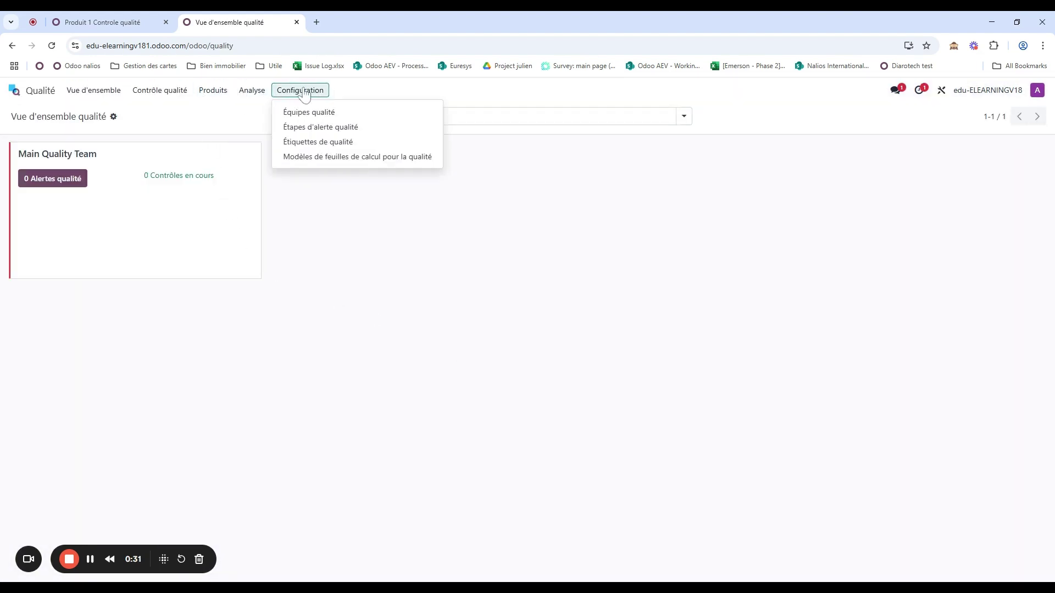
left_click(329, 159)
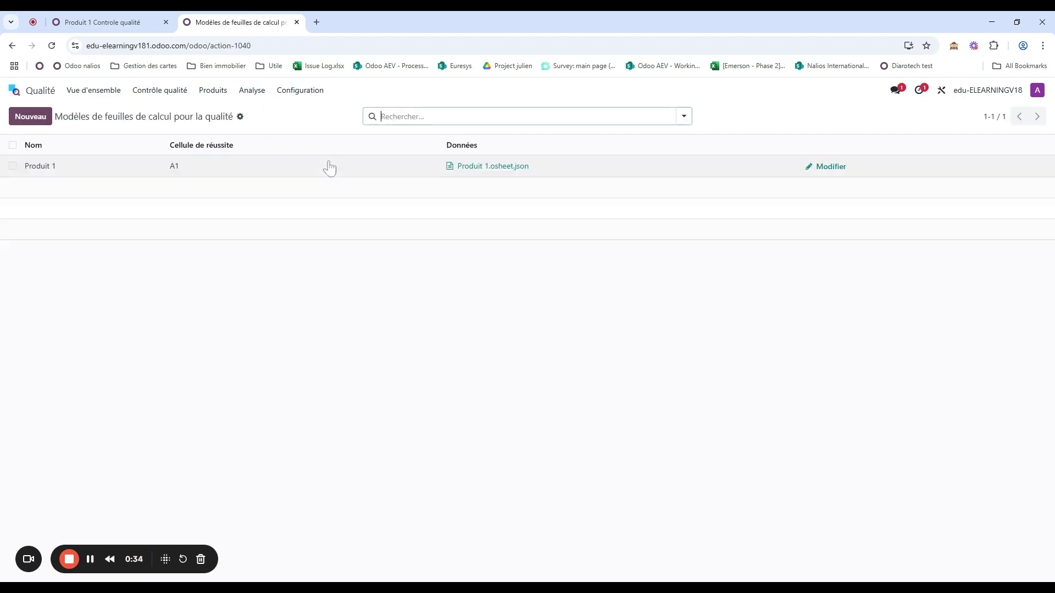
left_click(844, 172)
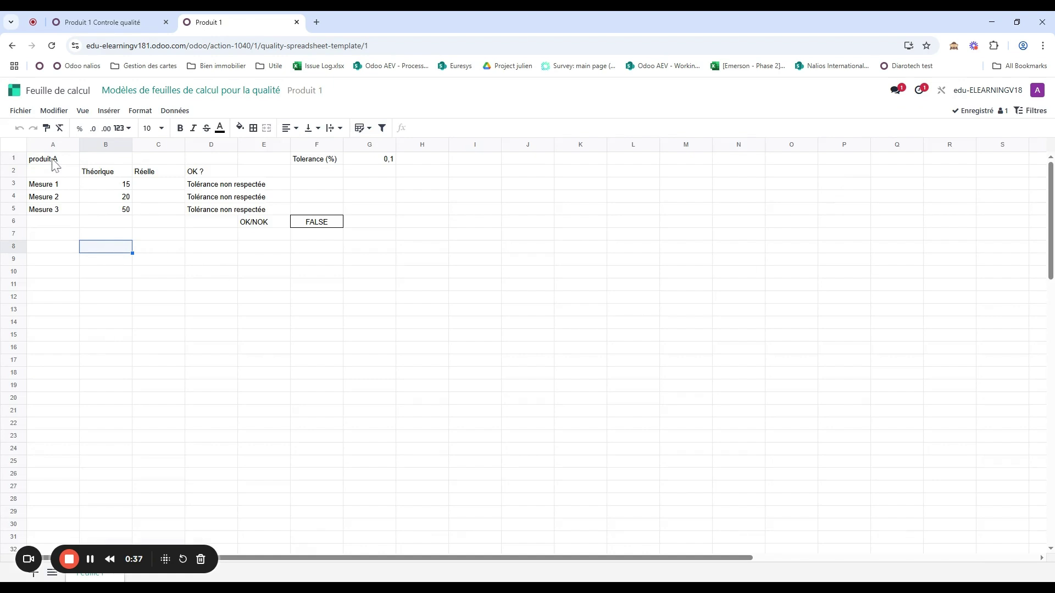
- Change the product title in cell A1 of the template to "produit 1"
left_click_drag(55, 165, 137, 183)
left_click(160, 233)
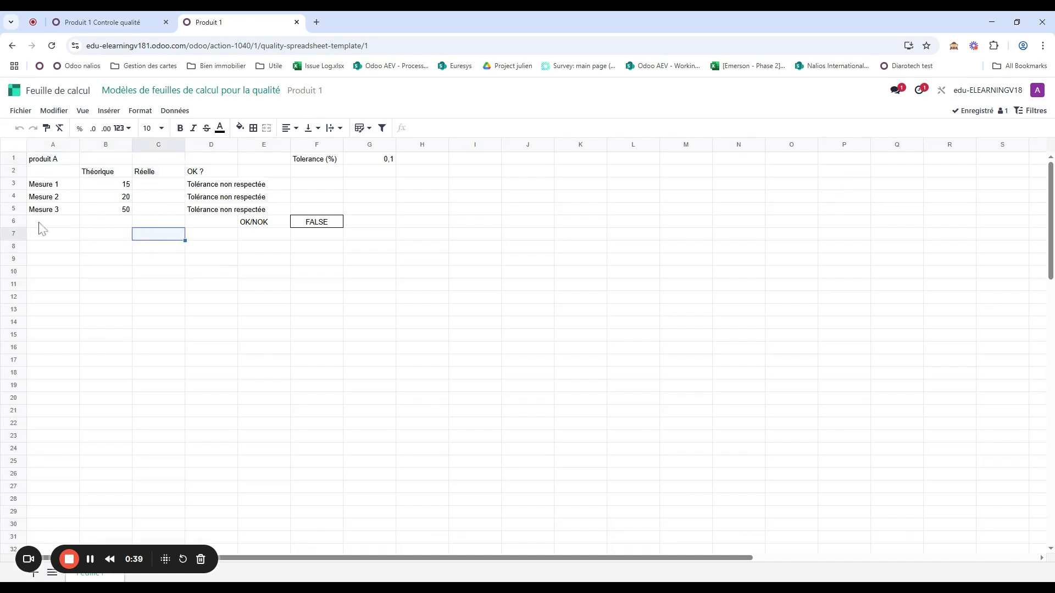
left_click(67, 150)
left_click(70, 158)
double_click(70, 159)
key("ctrl+a")
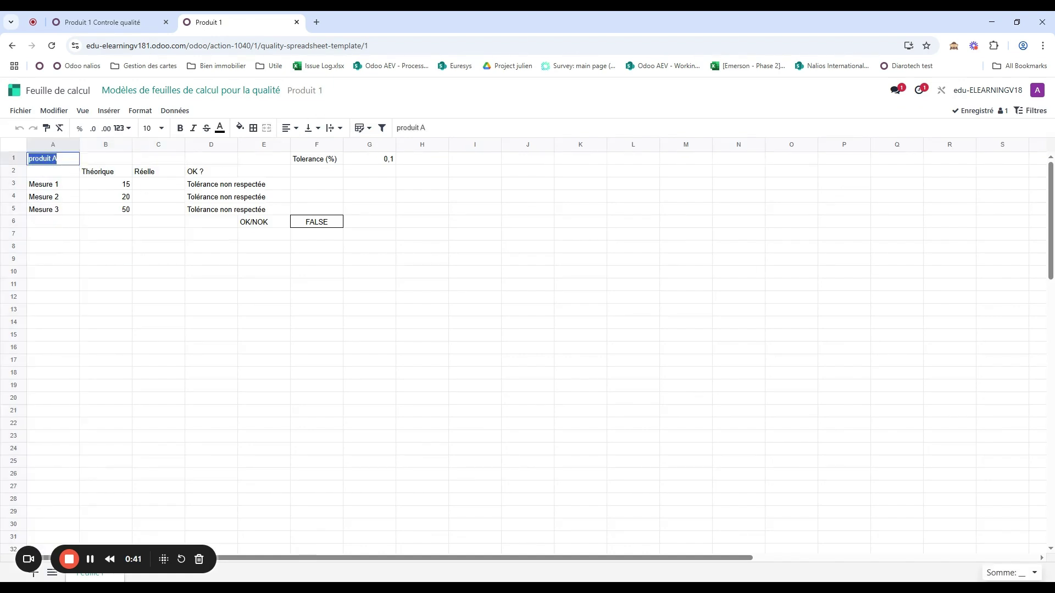
key("End")
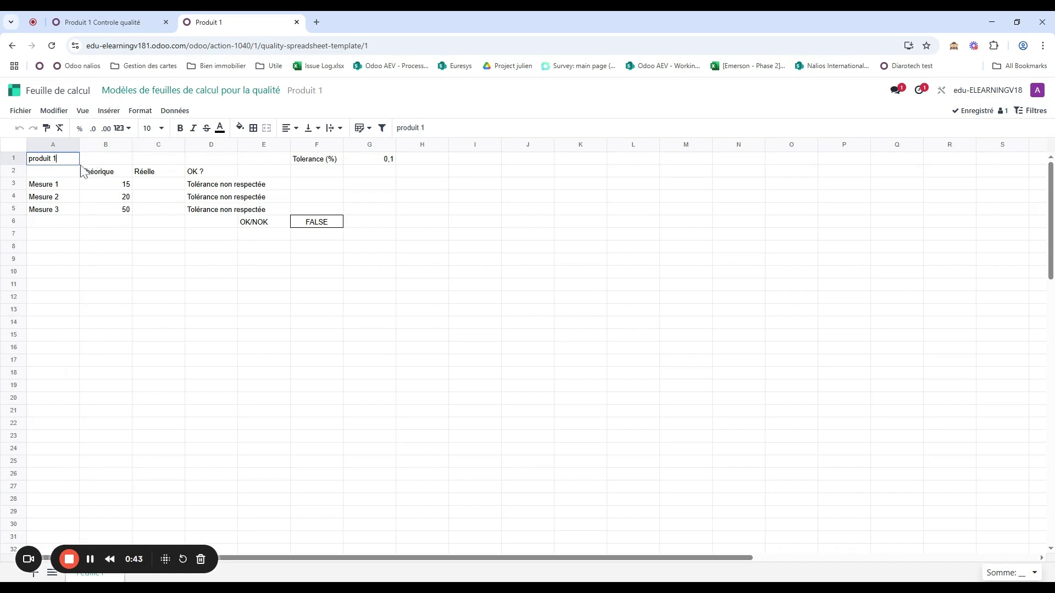
type("1")
left_click(130, 339)
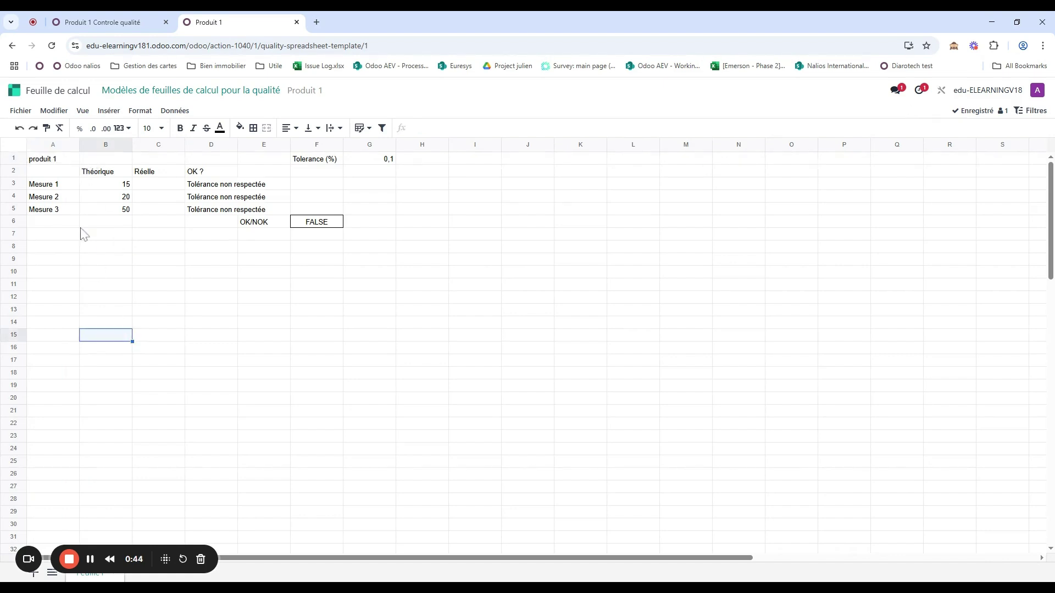
- Examine the measurement rows, their theoretical values and the Réelle column where actual measurements are entered
left_click(61, 170)
left_click(65, 190)
left_click(89, 239)
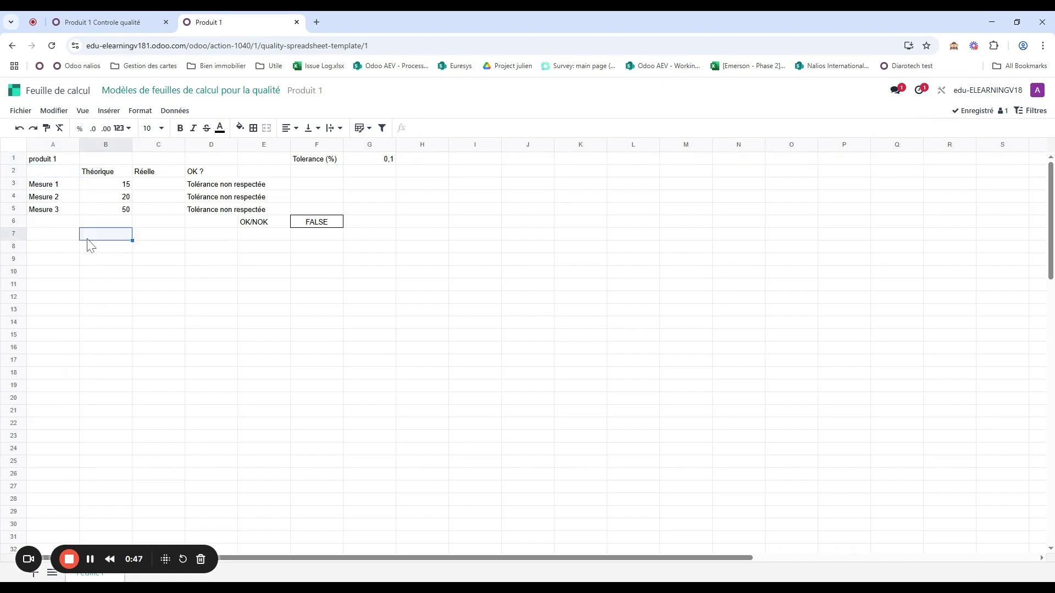
left_click(48, 189)
left_click_drag(146, 187, 146, 228)
left_click(148, 223)
left_click(148, 187)
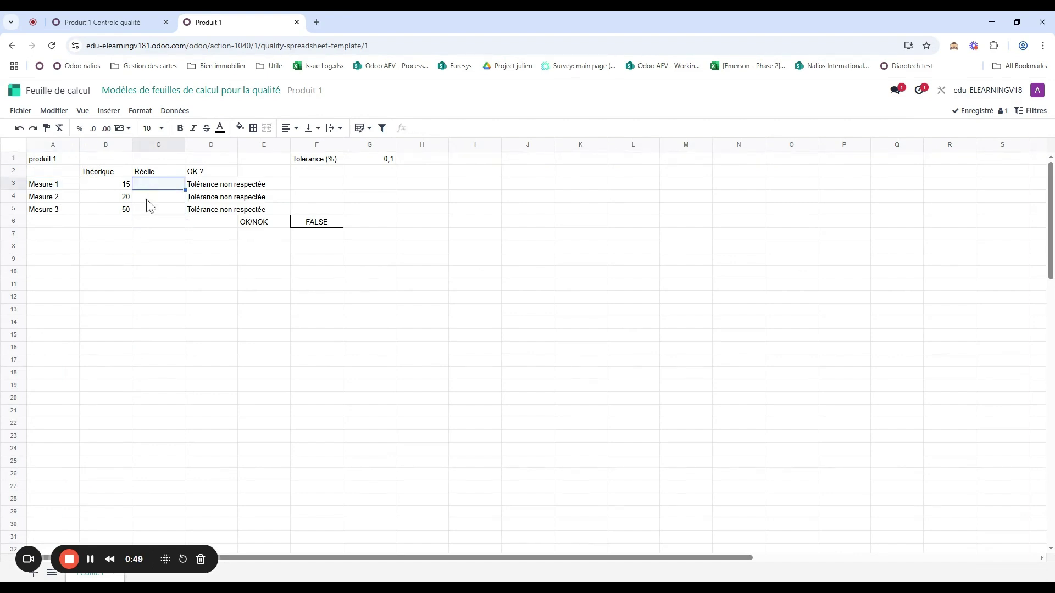
left_click_drag(49, 187, 124, 212)
left_click(132, 223)
left_click(122, 247)
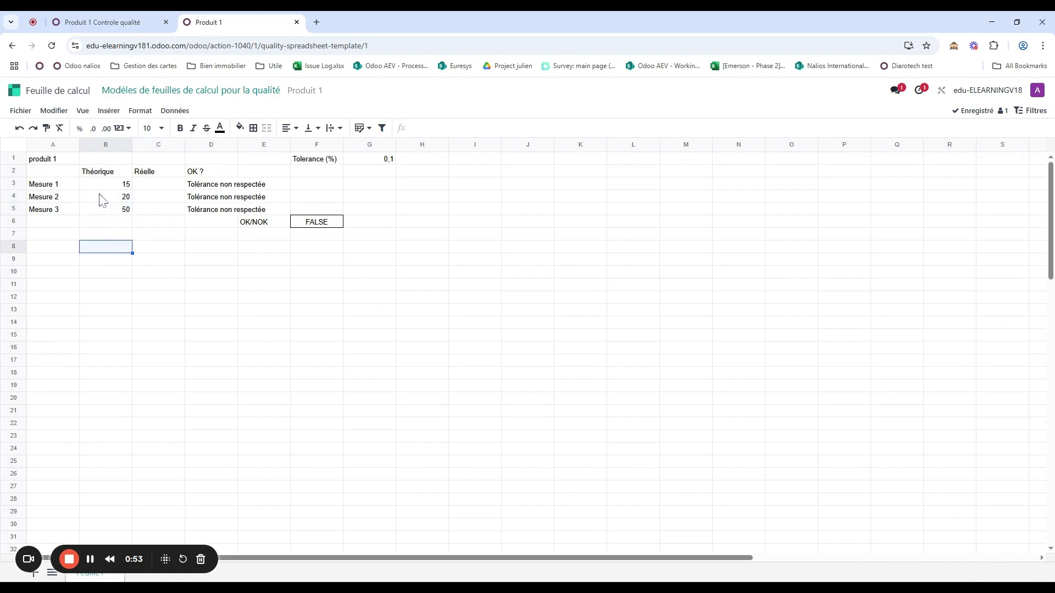
- Examine the tolerance check for each measurement in column D and the overall OK/NOK formula in cell F6
left_click_drag(396, 144, 395, 144)
left_click_drag(204, 173, 218, 187)
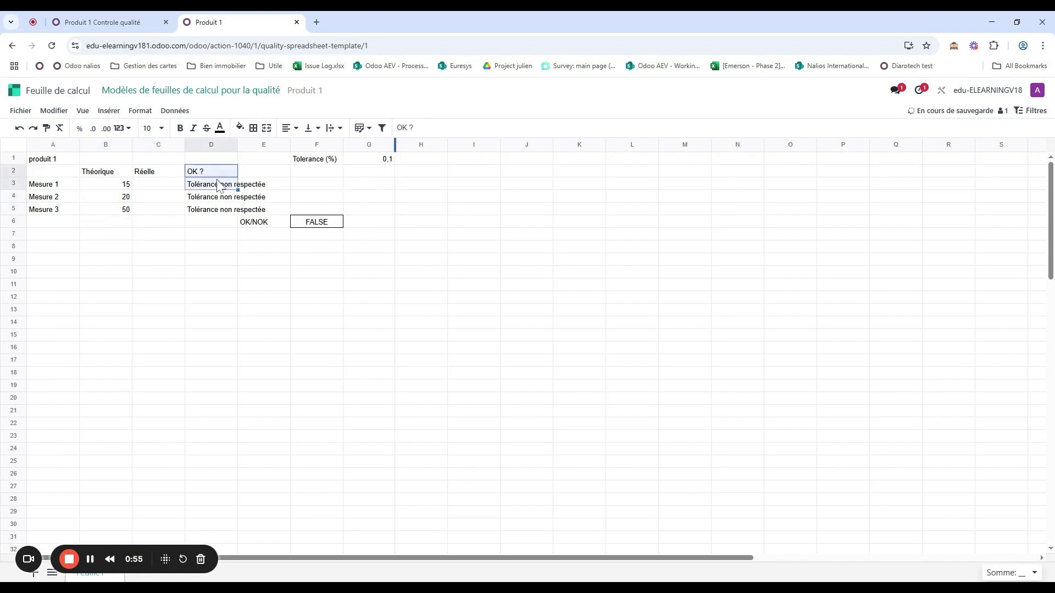
left_click(219, 187)
left_click(216, 198)
left_click(216, 212)
left_click(311, 212)
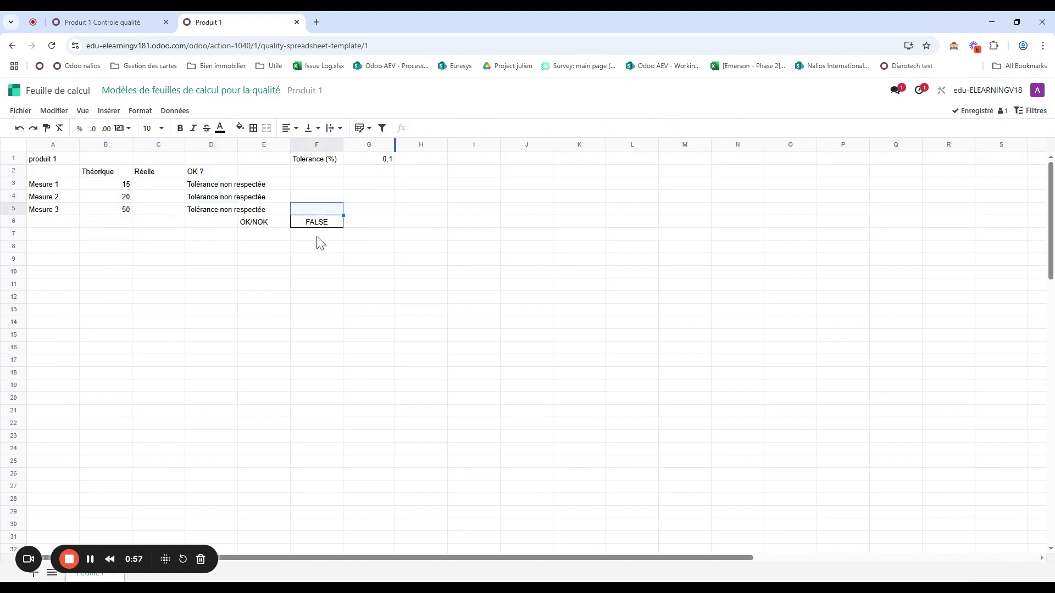
left_click_drag(220, 190, 220, 213)
left_click(228, 234)
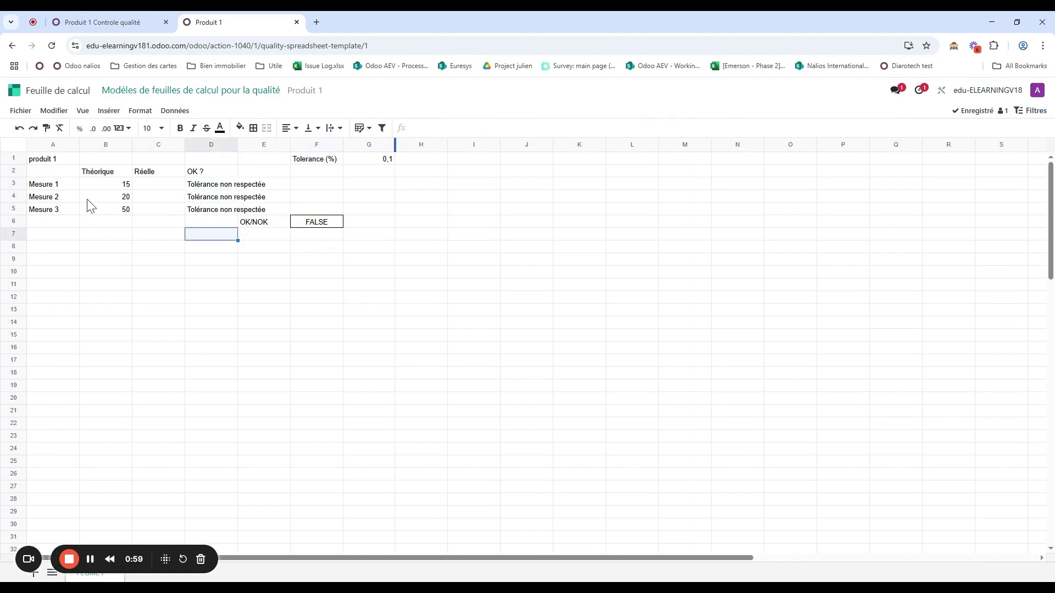
left_click_drag(221, 189, 226, 216)
left_click(296, 226)
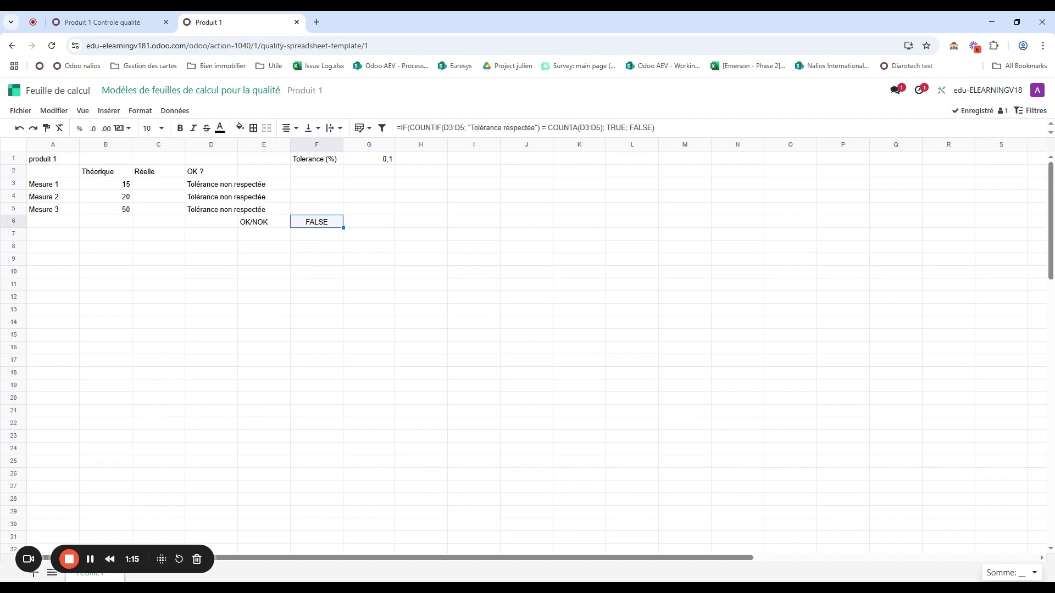
- Reopen the Produit 1 spreadsheet template and check which cell holds the overall OK/NOK result
left_click(80, 101)
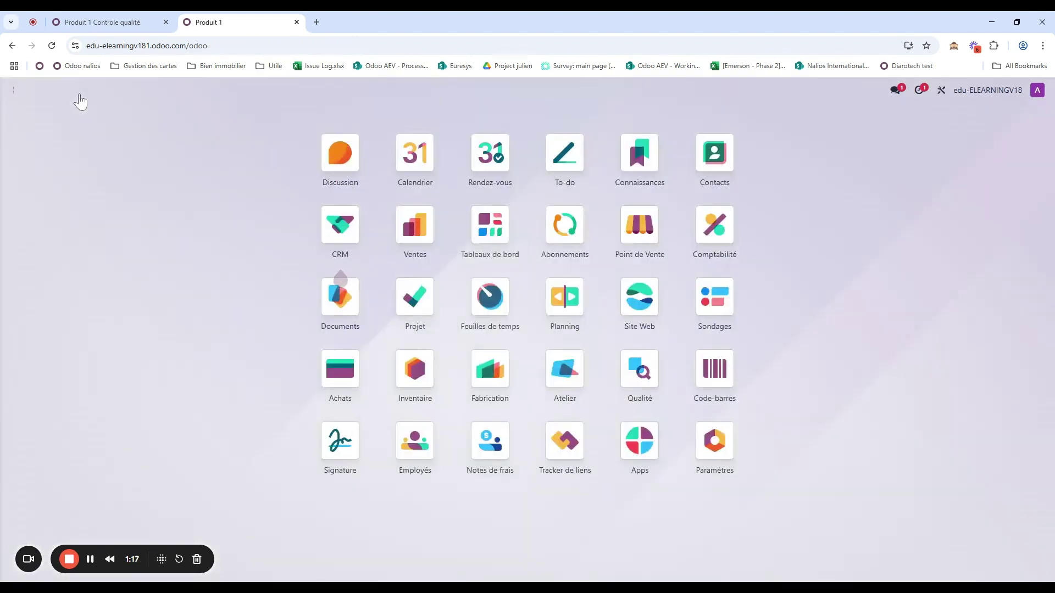
left_click(636, 371)
left_click(300, 90)
left_click(326, 156)
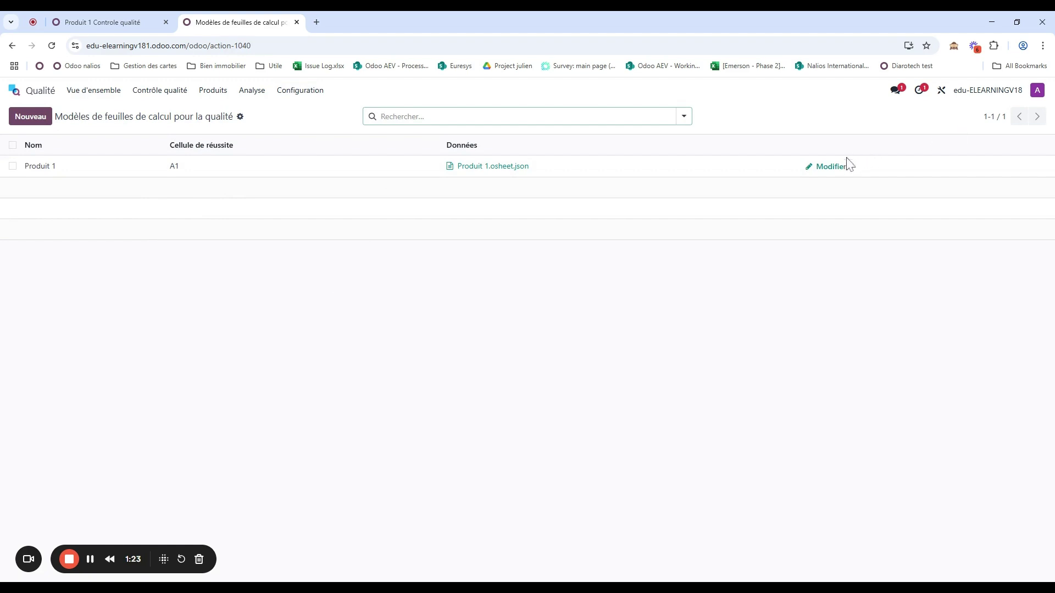
left_click(829, 166)
left_click(313, 225)
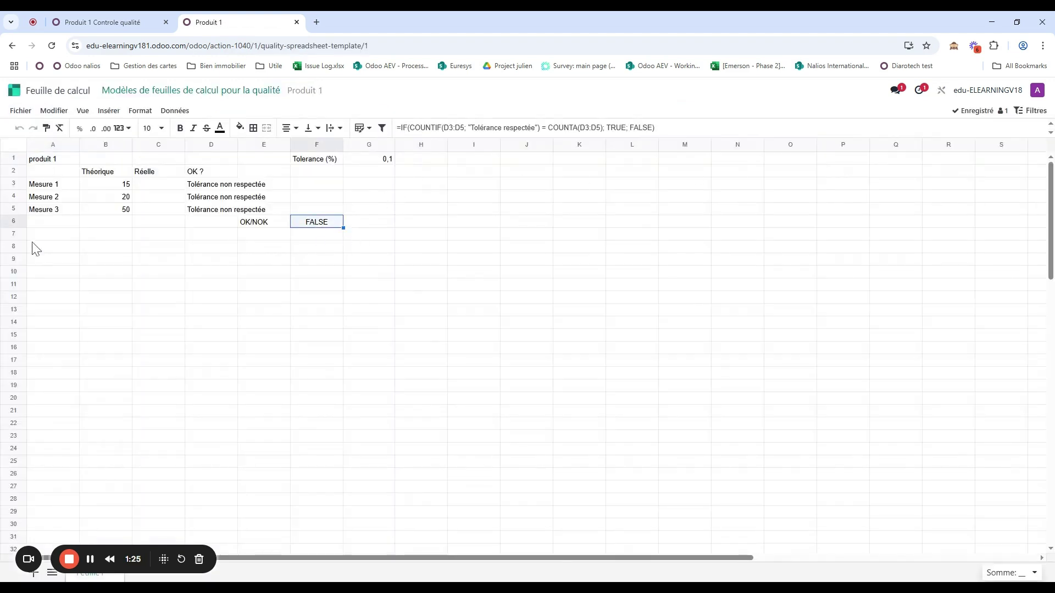
- Return to the quality spreadsheet templates list and set the success cell of Produit 1 to F6
left_click(134, 91)
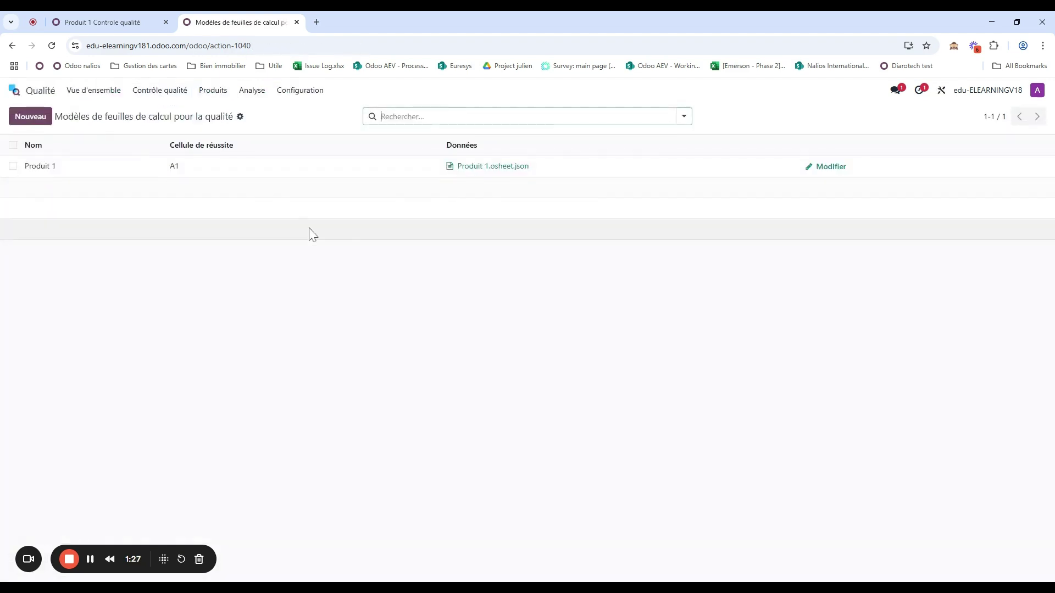
left_click(210, 174)
type("F6")
key("Tab")
left_click(75, 337)
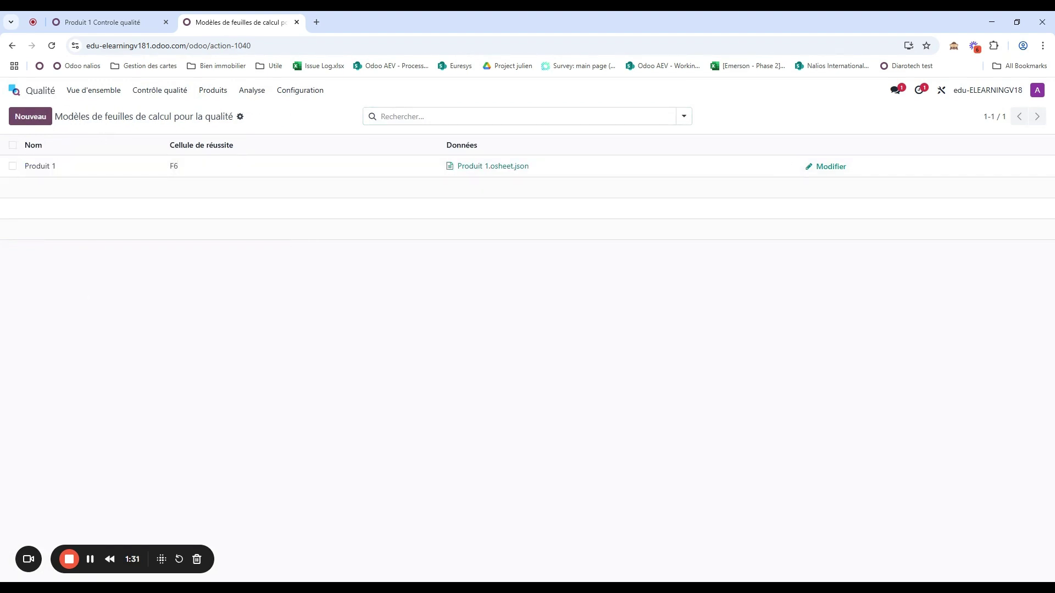
- Switch to the Fabrication app and display the operations of the Produit fini 1 bill of materials
left_click(22, 90)
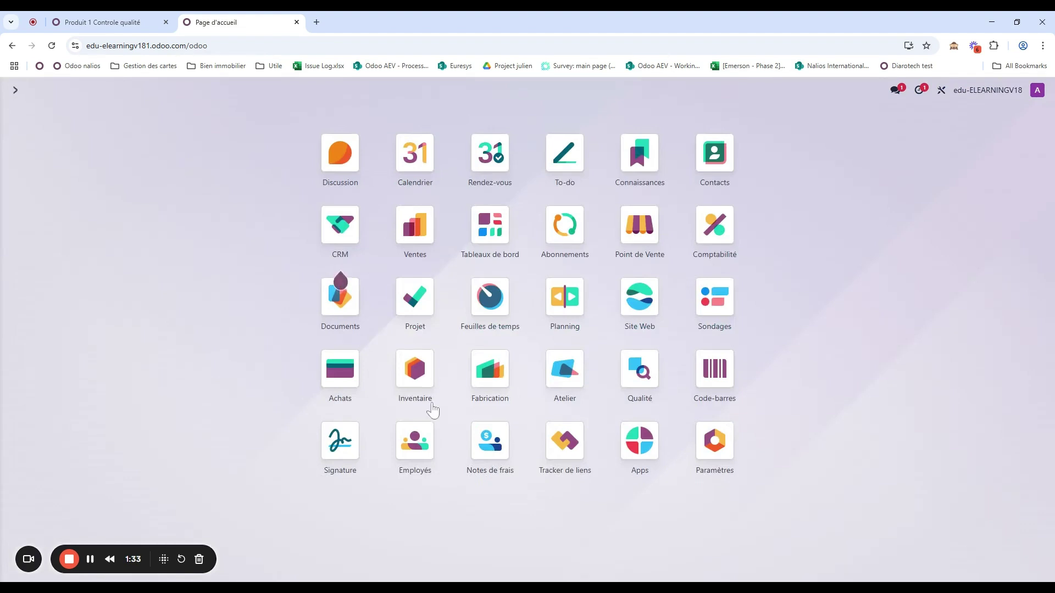
left_click(423, 366)
left_click(14, 90)
left_click(486, 376)
left_click(250, 92)
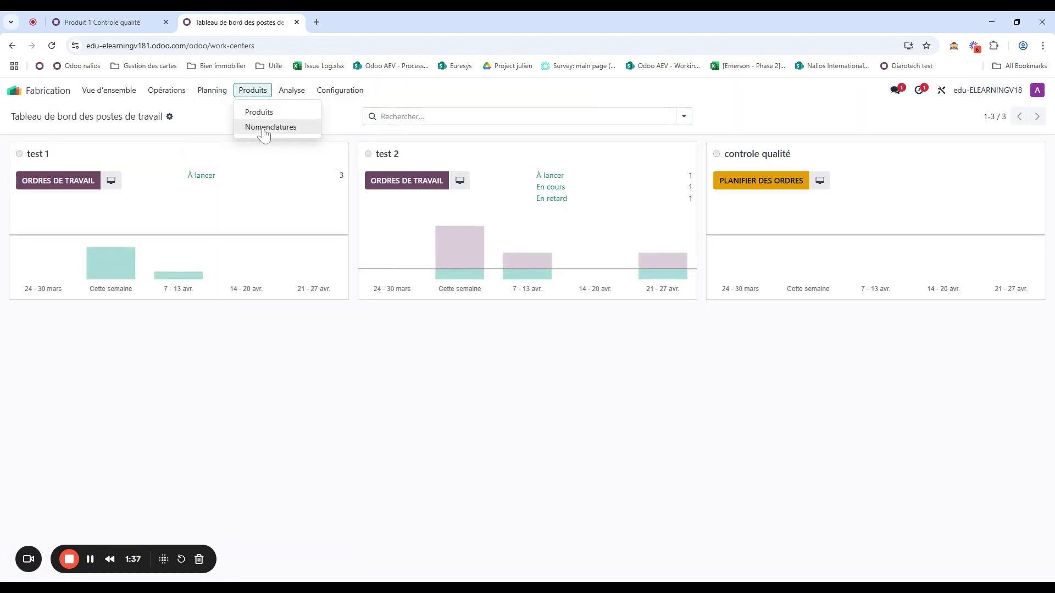
left_click(263, 127)
left_click(148, 177)
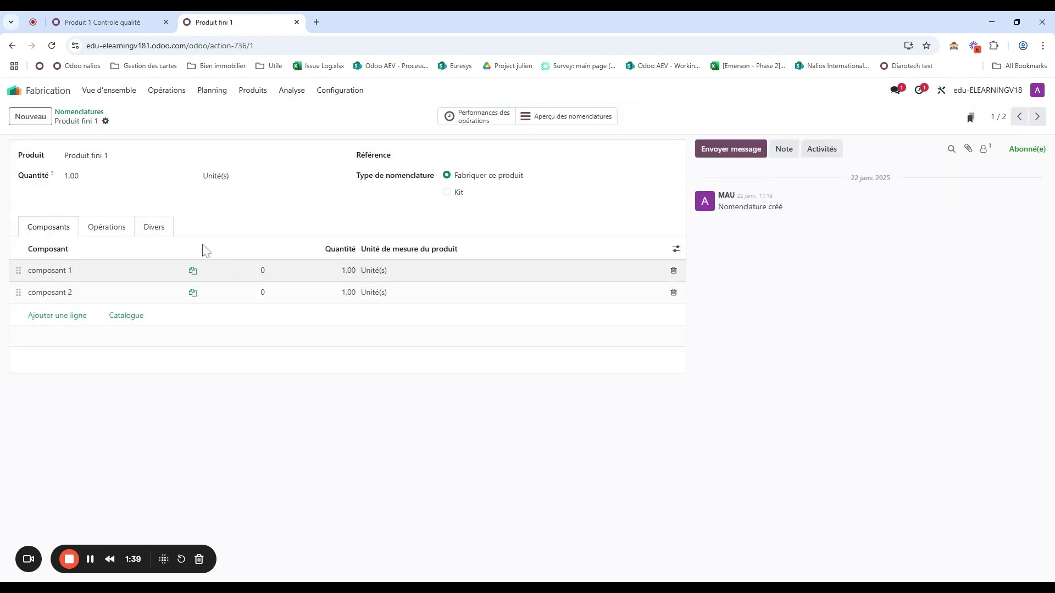
left_click(117, 232)
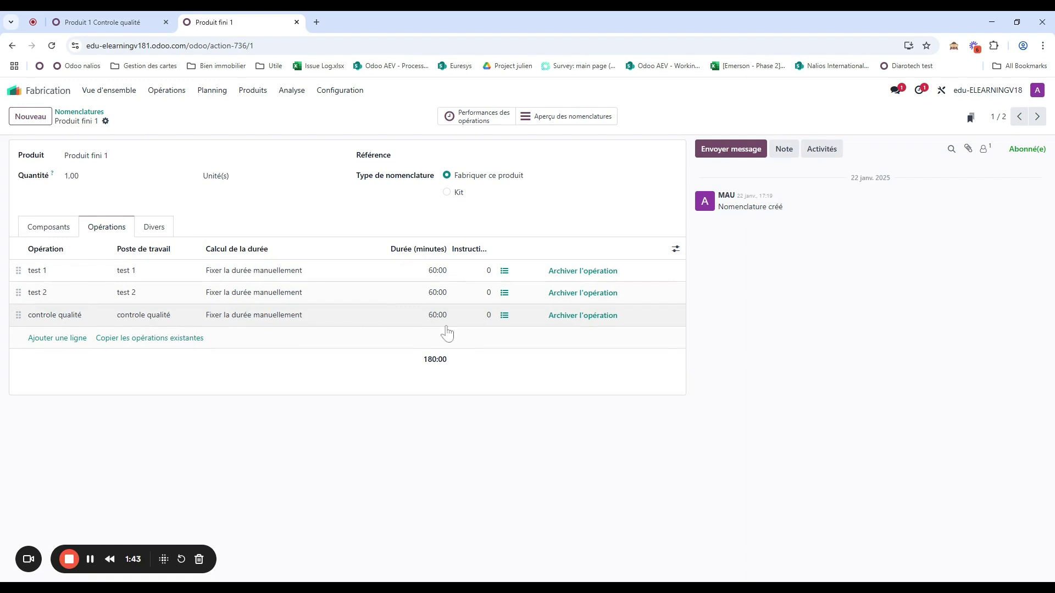
- Create a new instruction step for the "controle qualité" operation, titled "test qualité mesure"
left_click(504, 316)
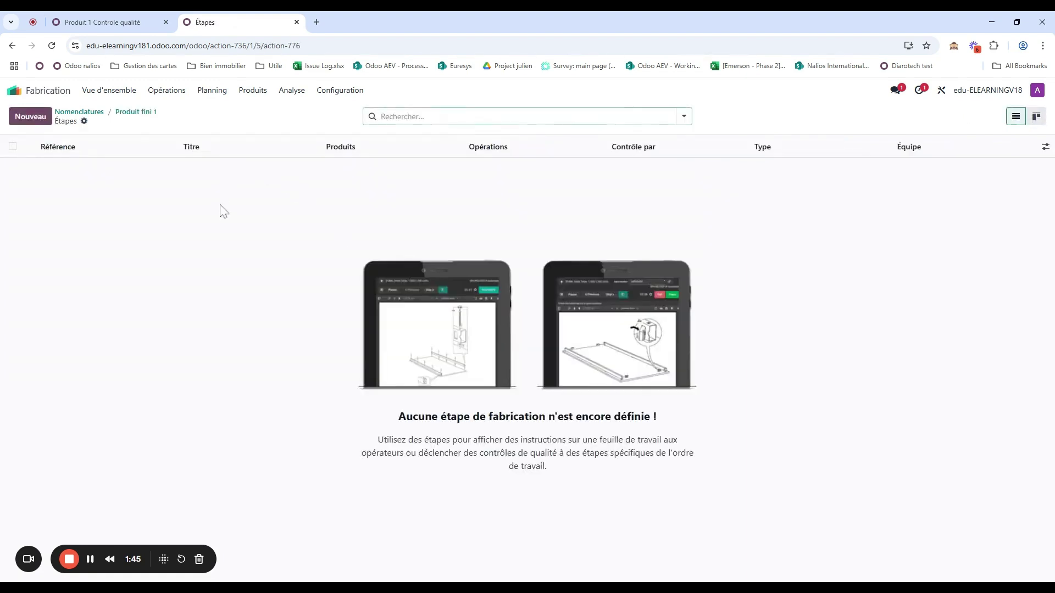
left_click(91, 112)
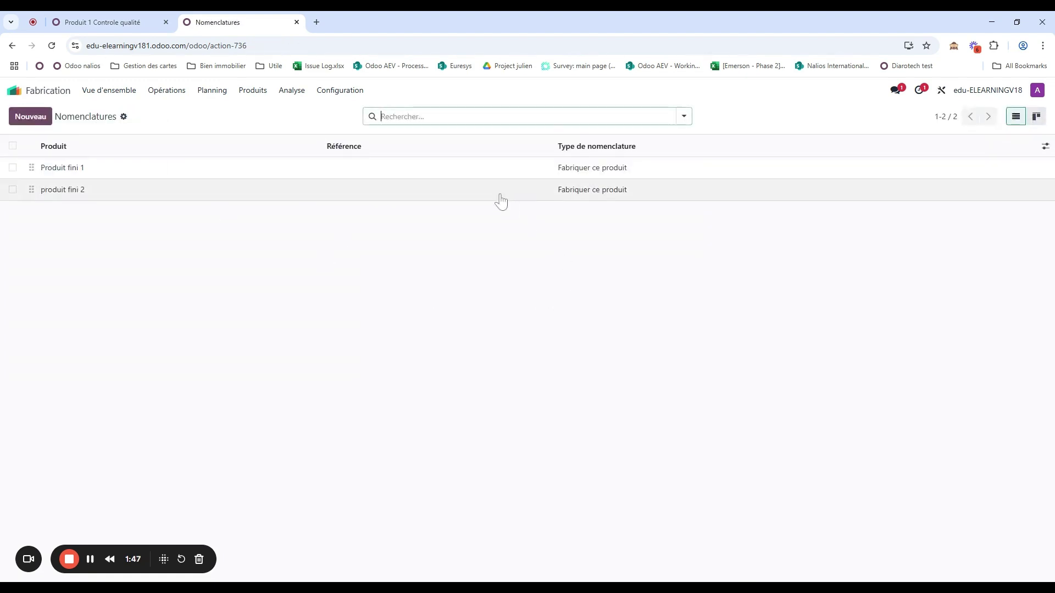
left_click(493, 173)
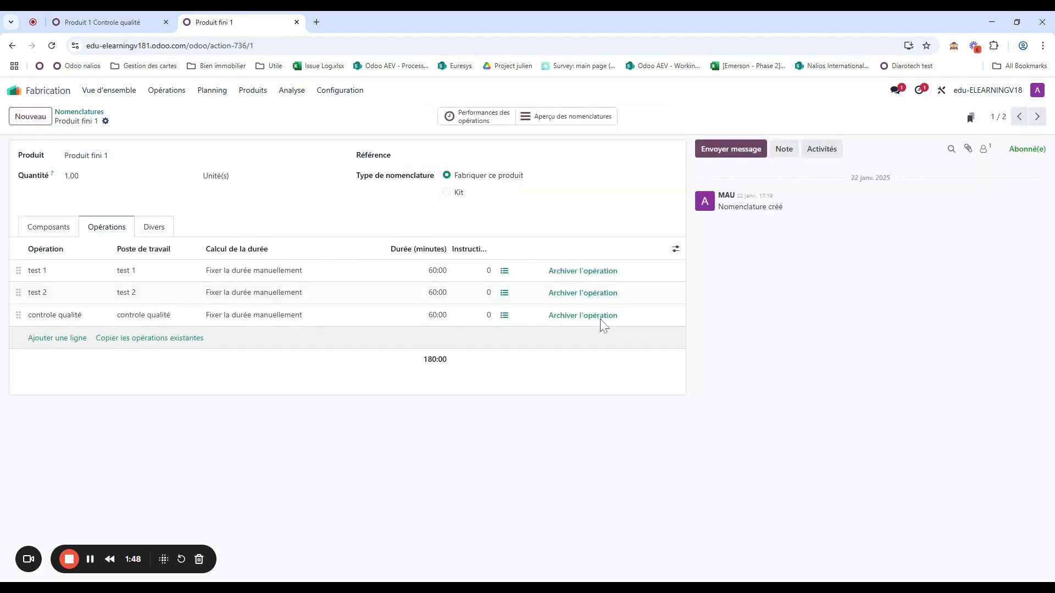
left_click(504, 317)
left_click(30, 117)
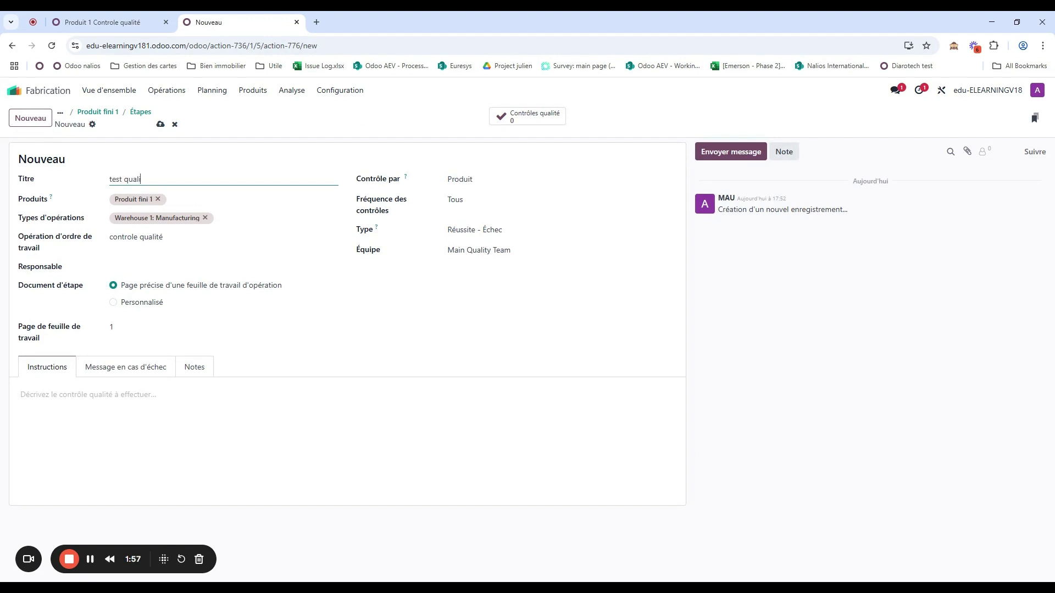
type("test qualité mesure")
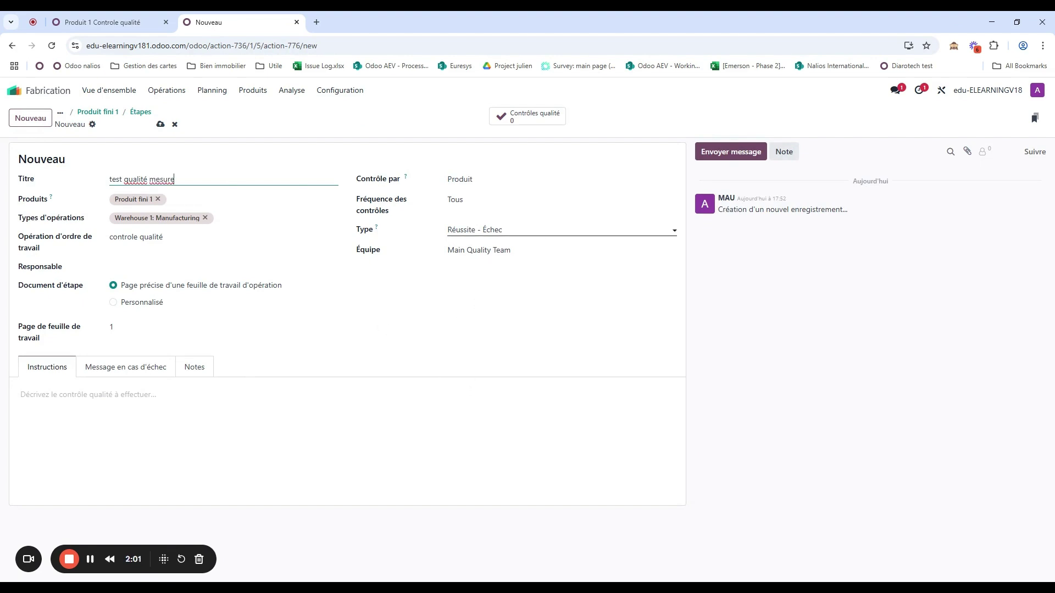
- Set the step's type to Feuille de calcul with the Produit 1 spreadsheet template and save the step
left_click(484, 230)
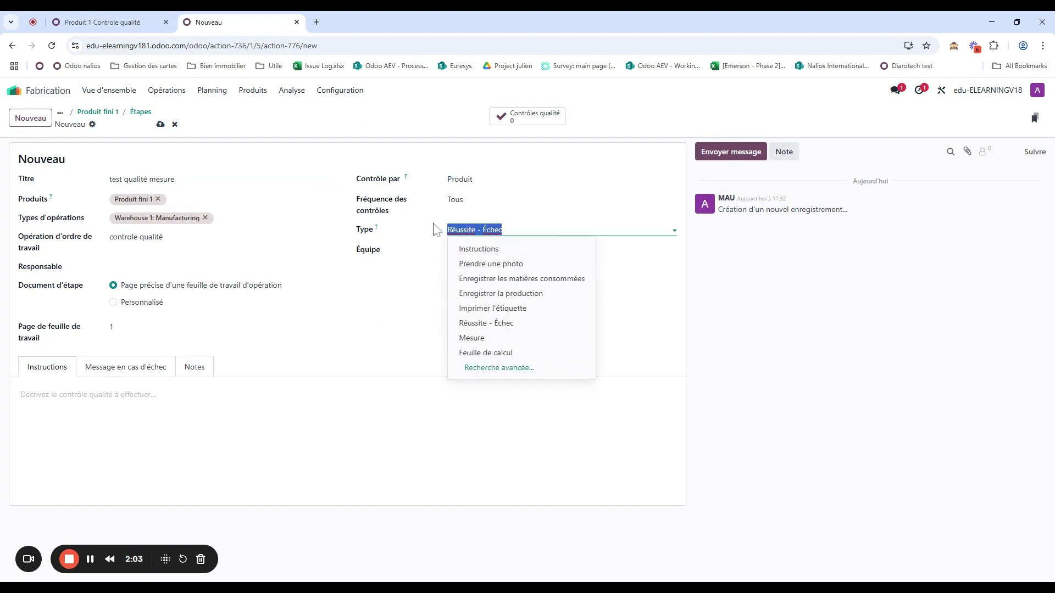
left_click(511, 355)
left_click(483, 252)
left_click(484, 269)
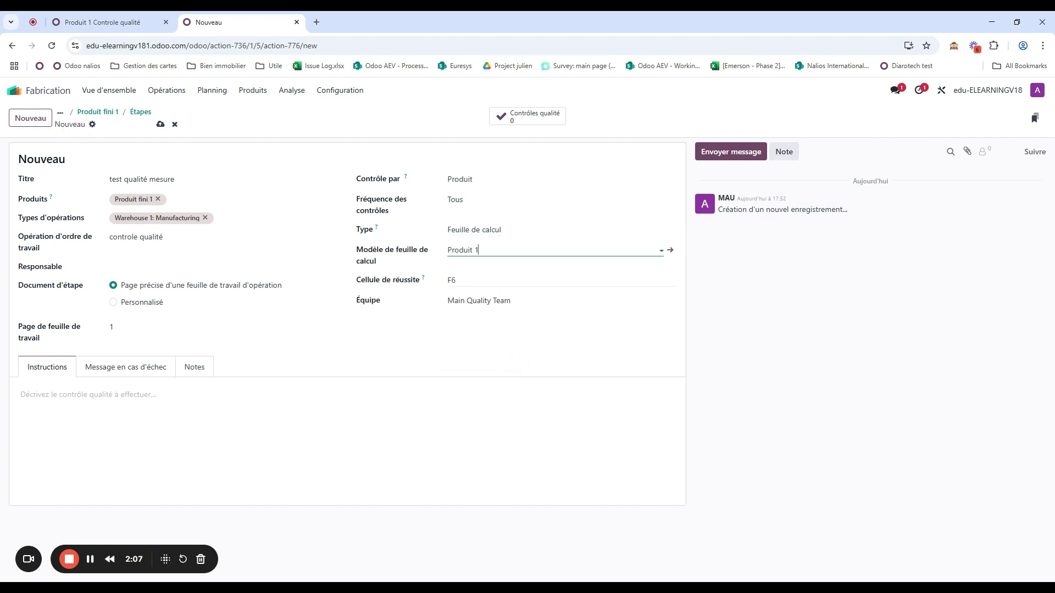
left_click(160, 124)
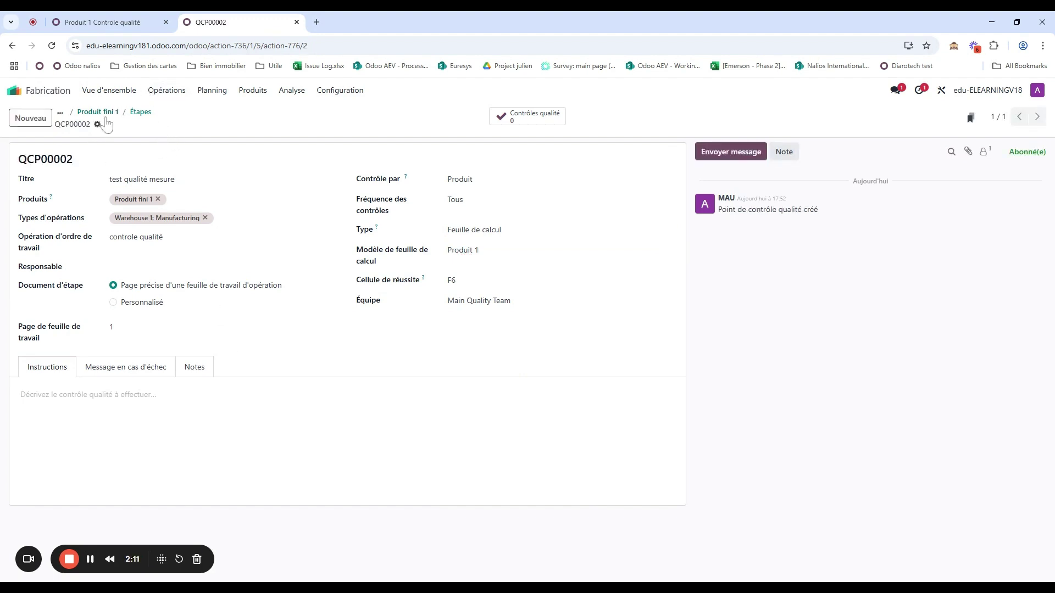
- In a duplicate tab, create a manufacturing order for Produit fini 1, then save and confirm it
left_click(243, 118)
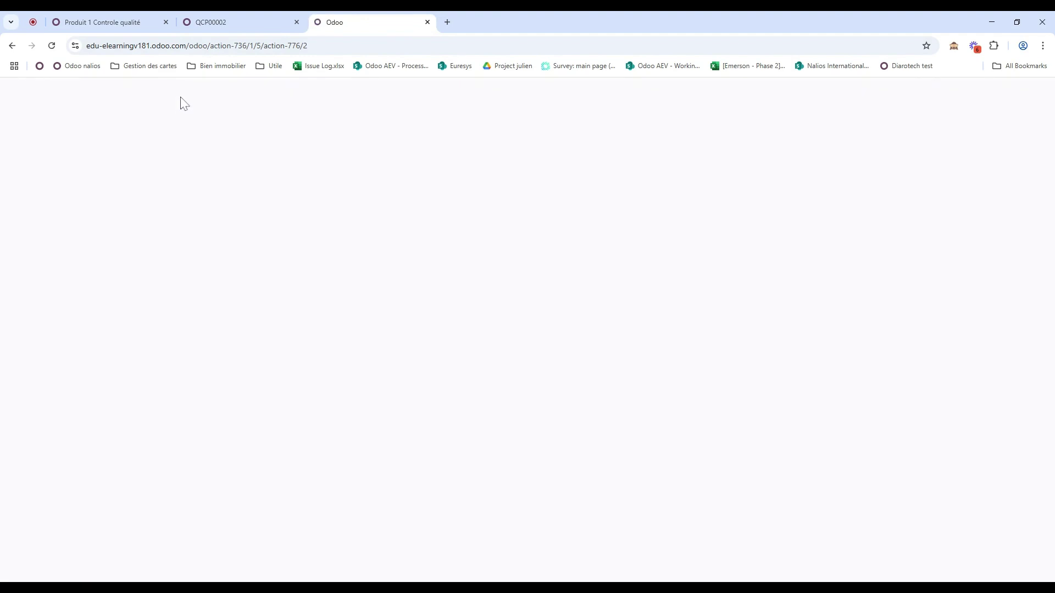
left_click(164, 93)
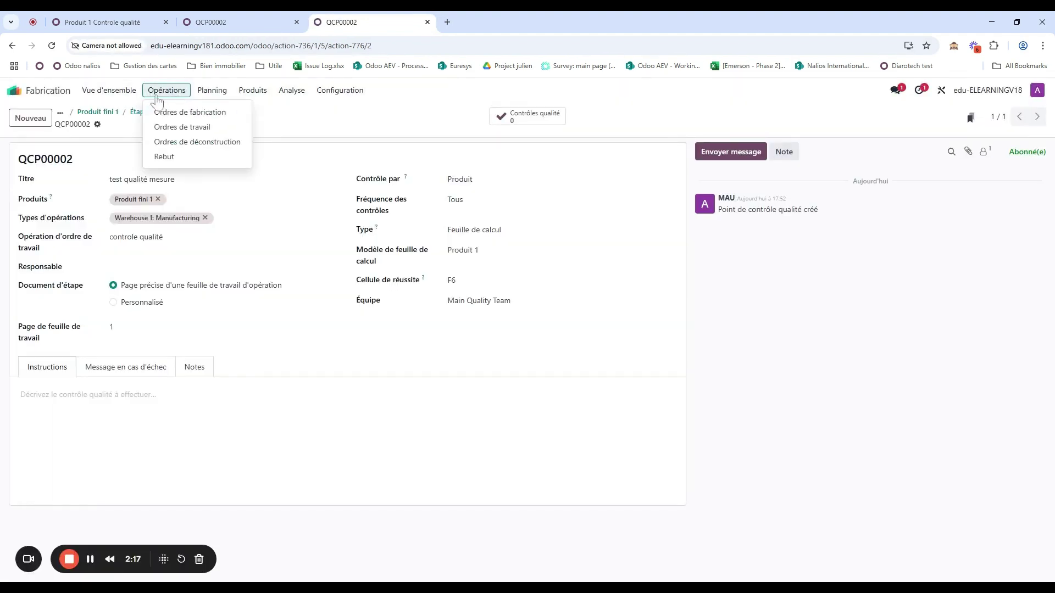
left_click(166, 112)
left_click(41, 123)
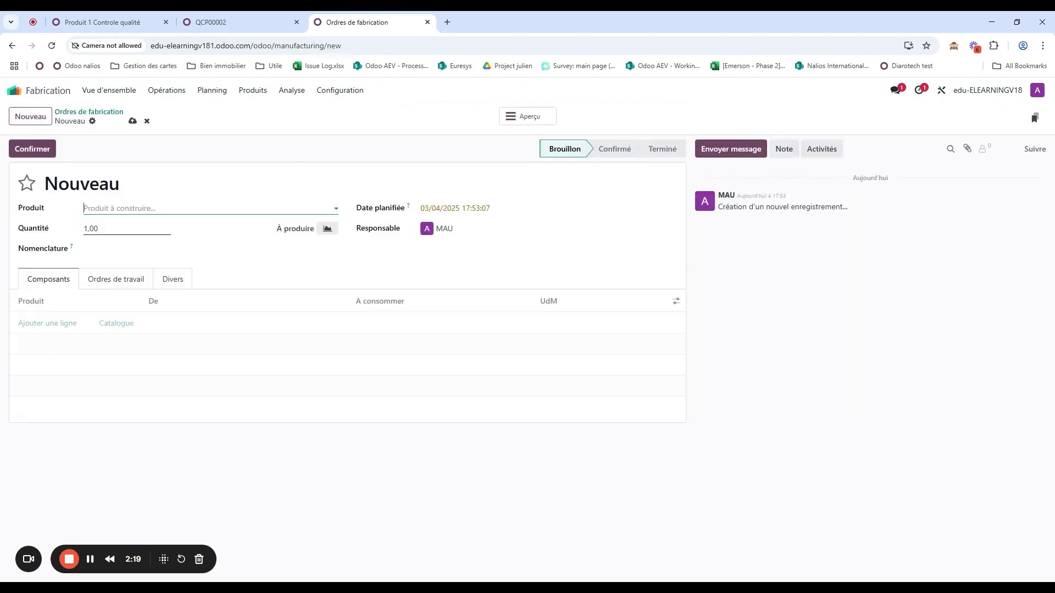
left_click(150, 209)
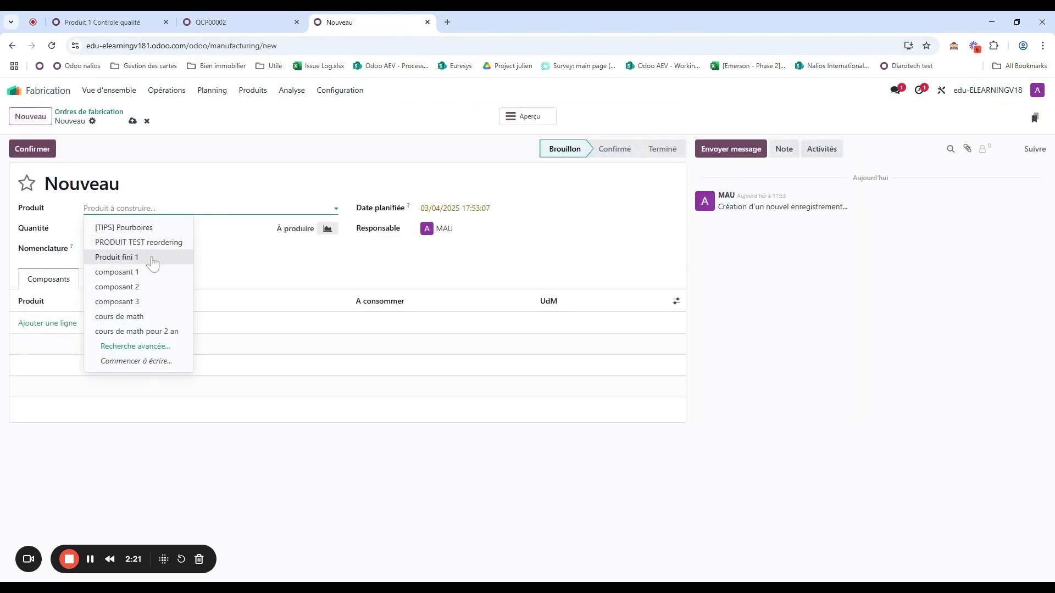
left_click(163, 266)
left_click(132, 121)
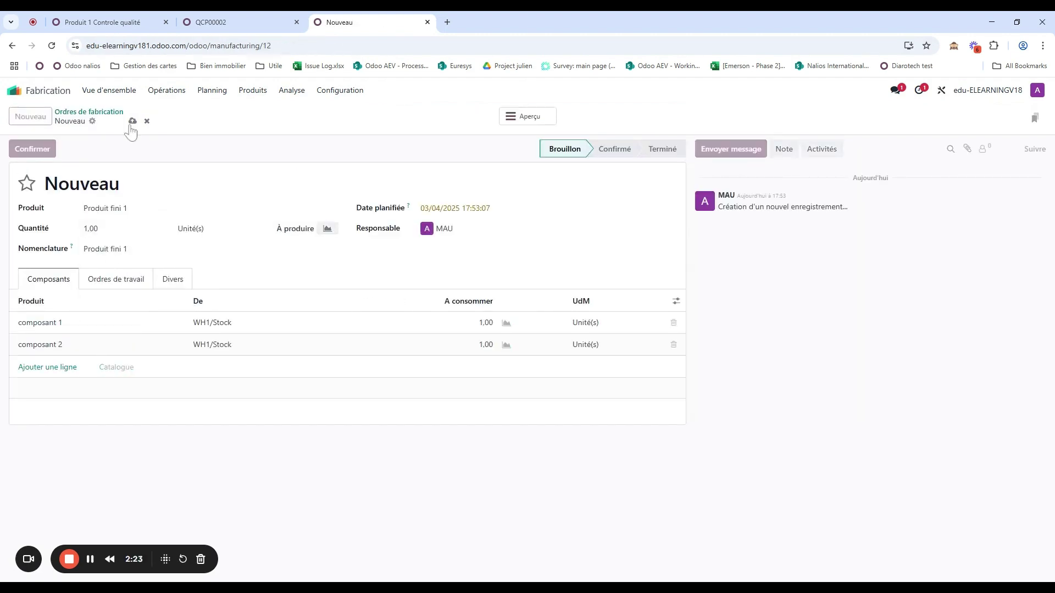
left_click(32, 148)
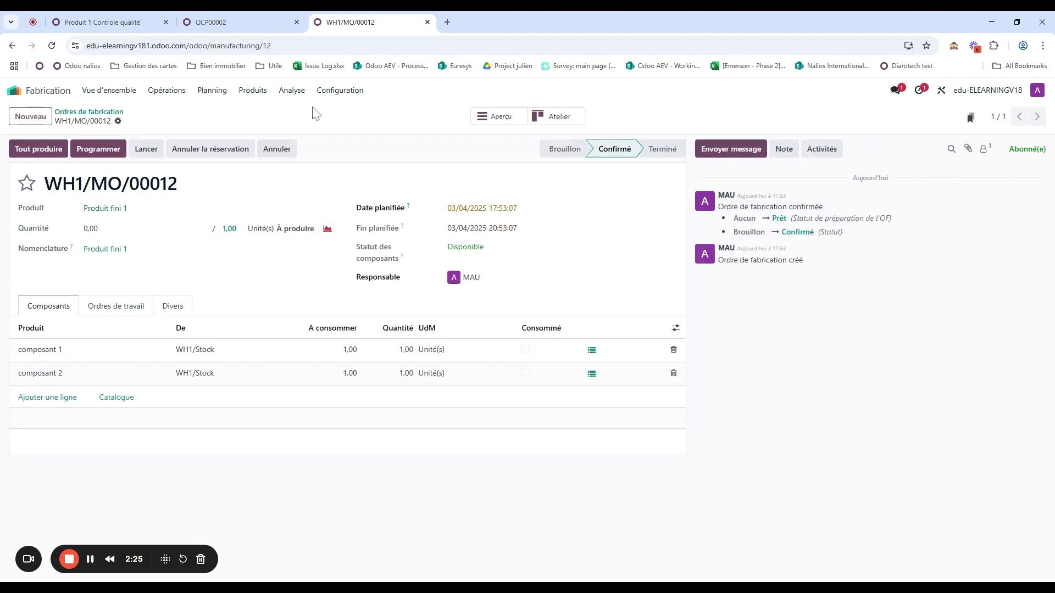
- Open the Atelier app in a duplicate tab and enable Tous les OF, Mes ordres de travail, test 1, test 2 and controle qualité for the station
right_click(375, 21)
left_click(411, 122)
left_click(14, 94)
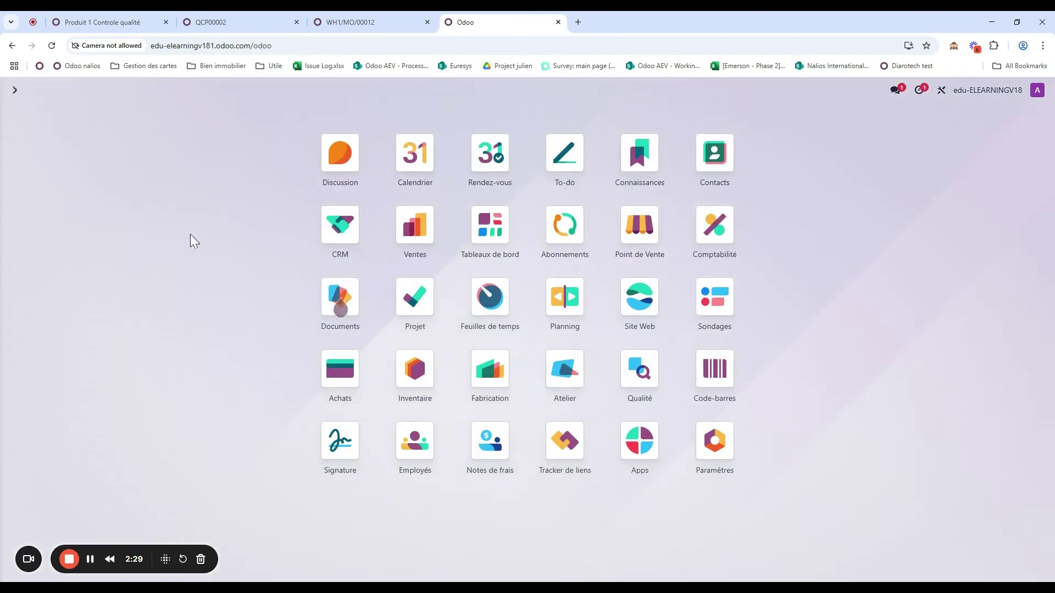
left_click(565, 368)
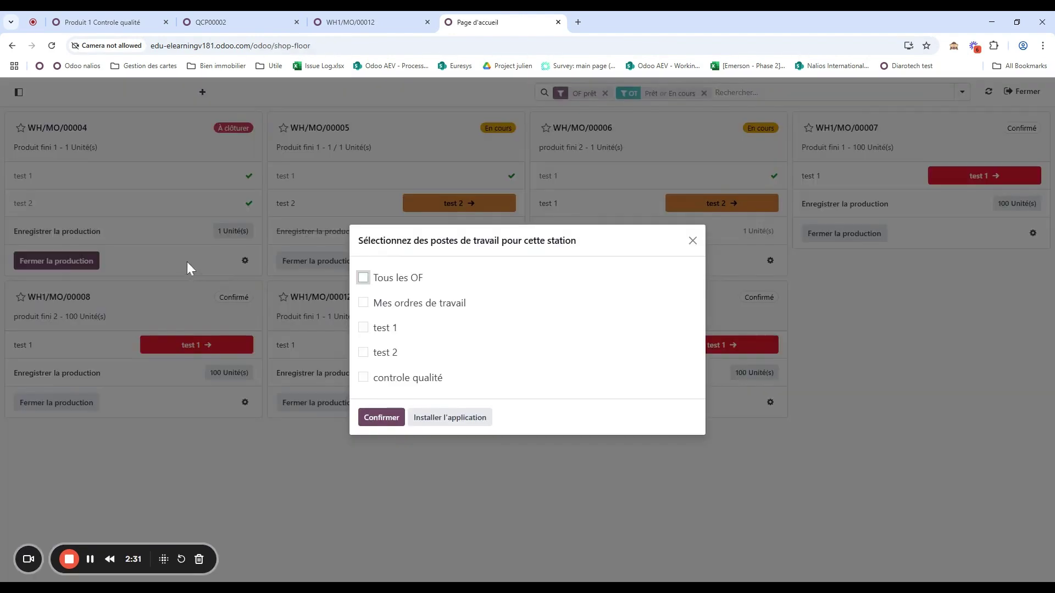
left_click(391, 279)
left_click(385, 305)
left_click(384, 328)
left_click(384, 355)
left_click(387, 380)
left_click(382, 417)
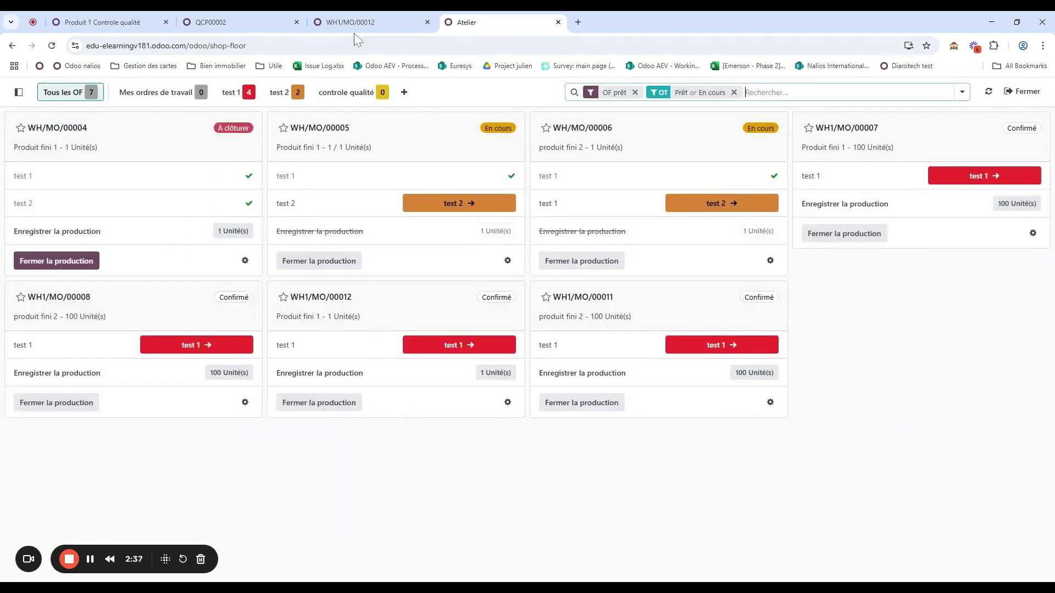
- Mark the test 1 and test 2 work orders of the newly confirmed Produit fini 1 order as done
left_click(432, 347)
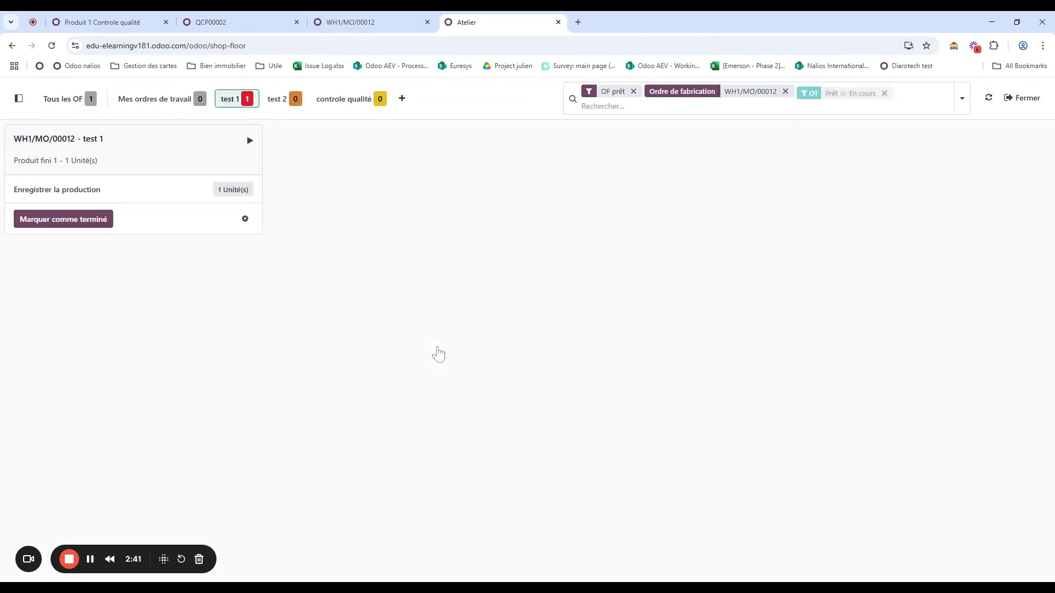
left_click(67, 220)
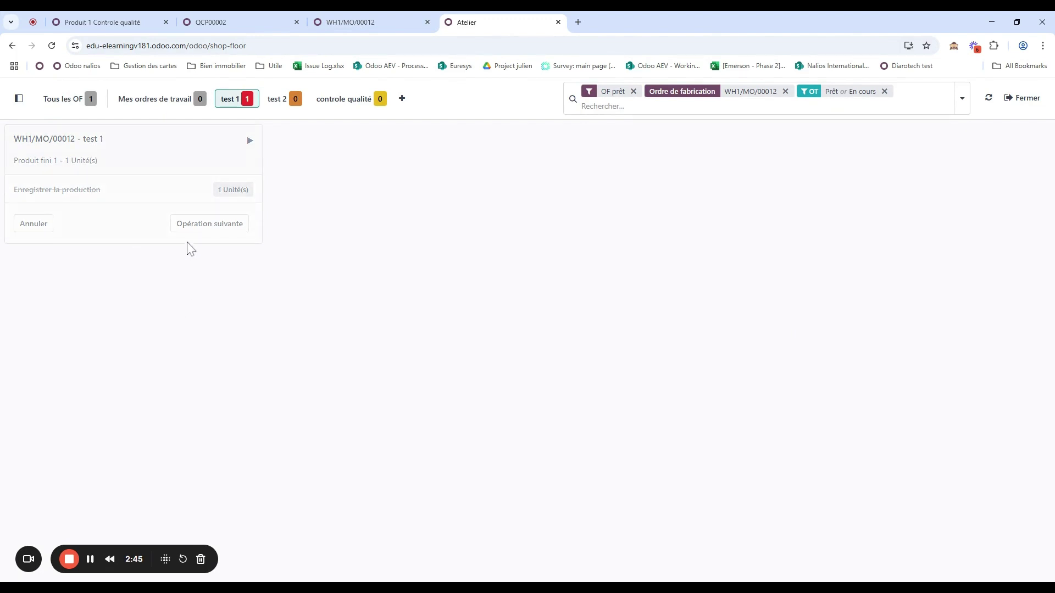
left_click(82, 102)
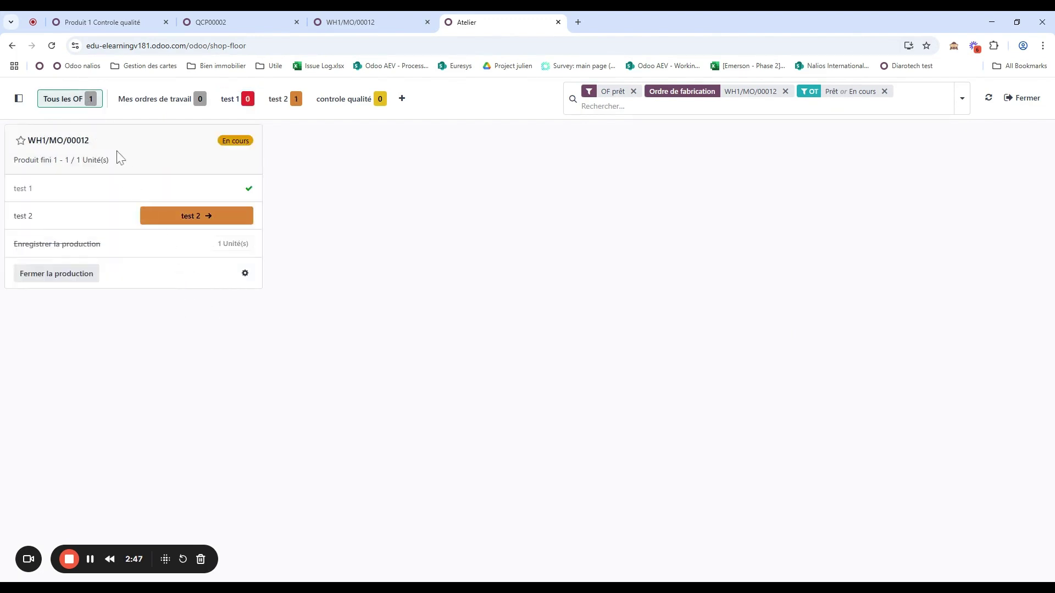
left_click(168, 216)
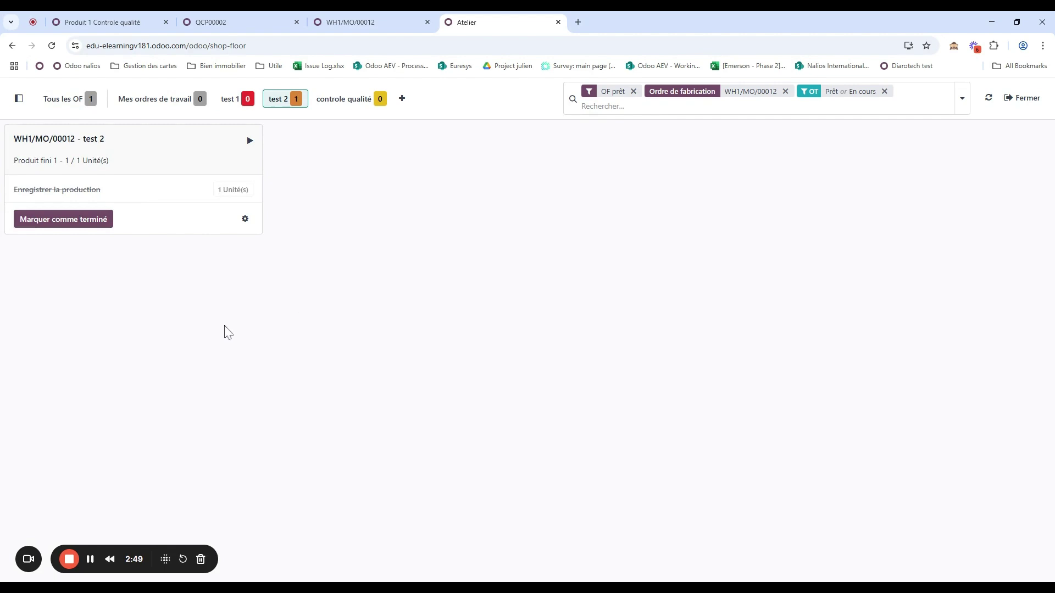
left_click(81, 223)
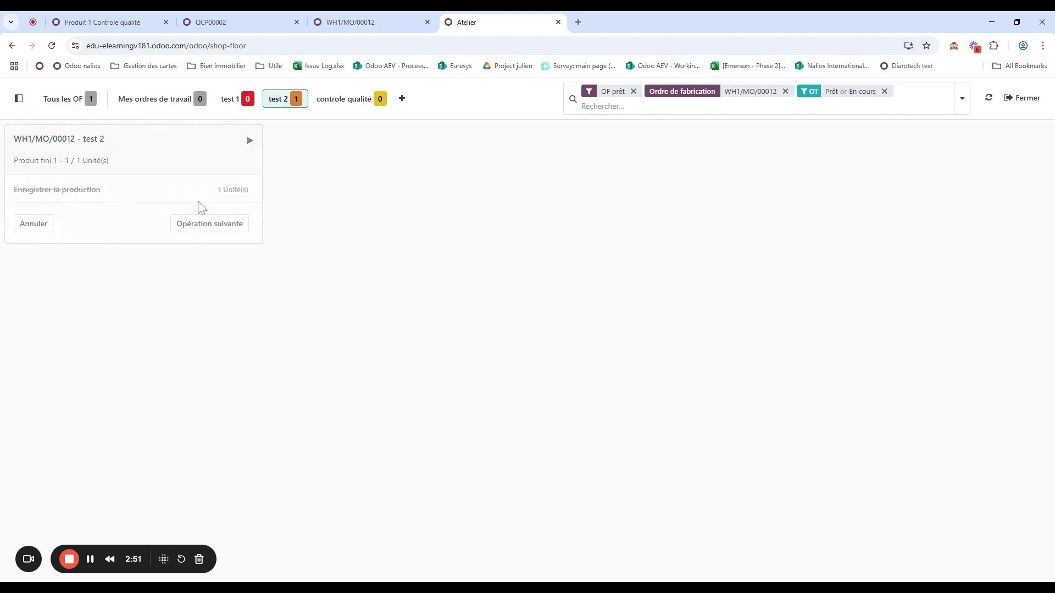
- Go to the order's controle qualité work order and open the worksheet of its "test qualité mesure" instruction
left_click(65, 103)
left_click(188, 245)
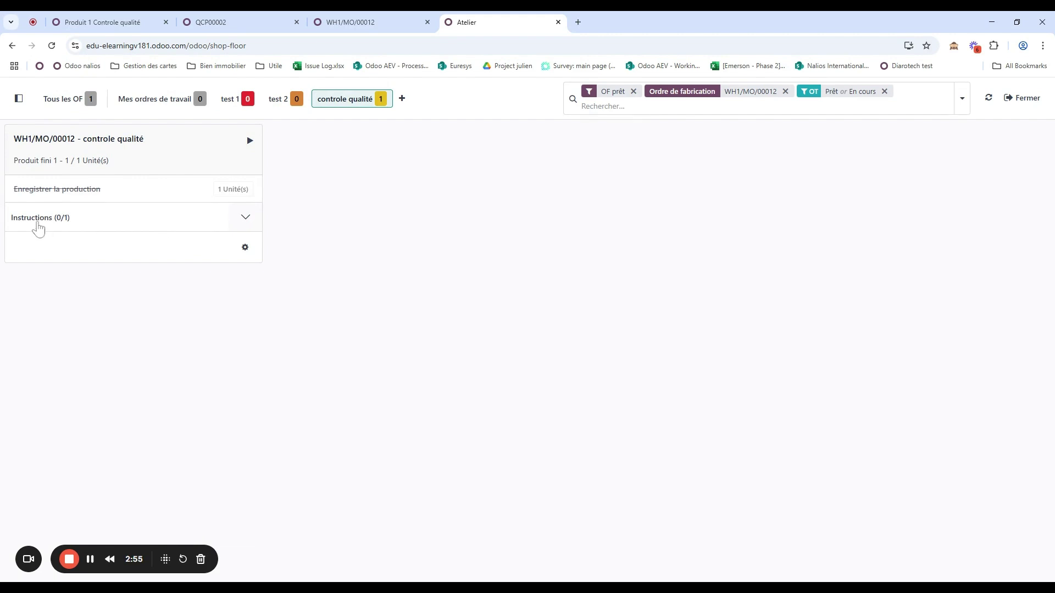
left_click(243, 220)
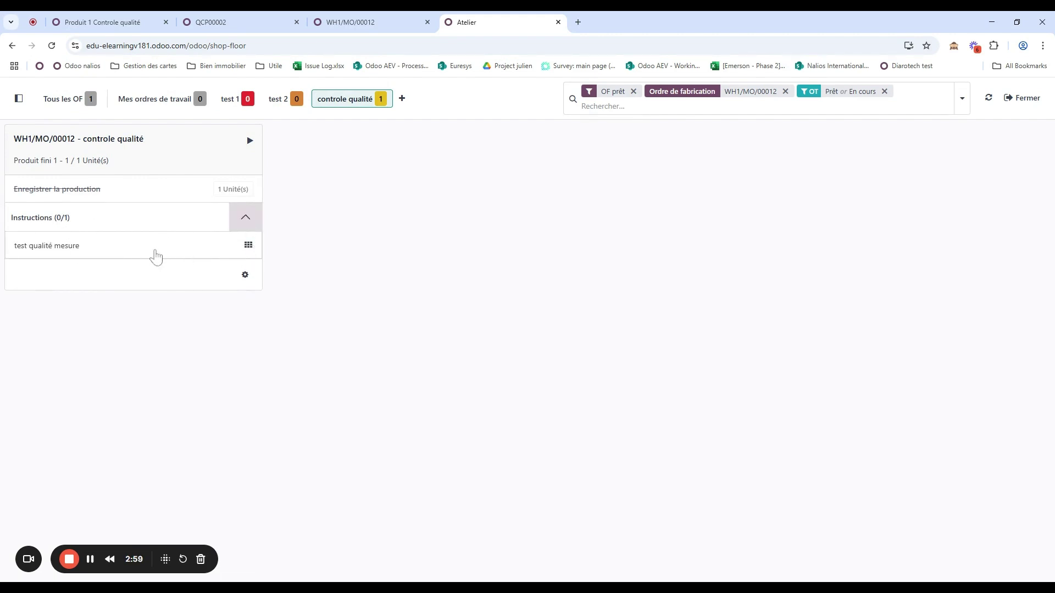
left_click(248, 245)
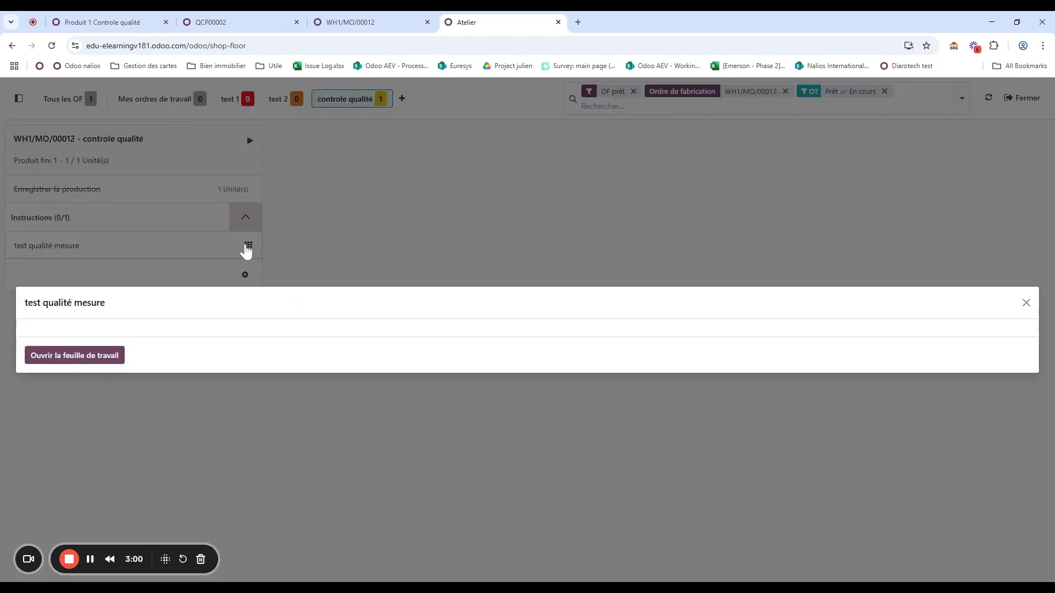
left_click(113, 355)
- Enter the Réelle values 15, 20 and 50 for Mesure 1, Mesure 2 and Mesure 3 in C3 to C5
left_click(164, 189)
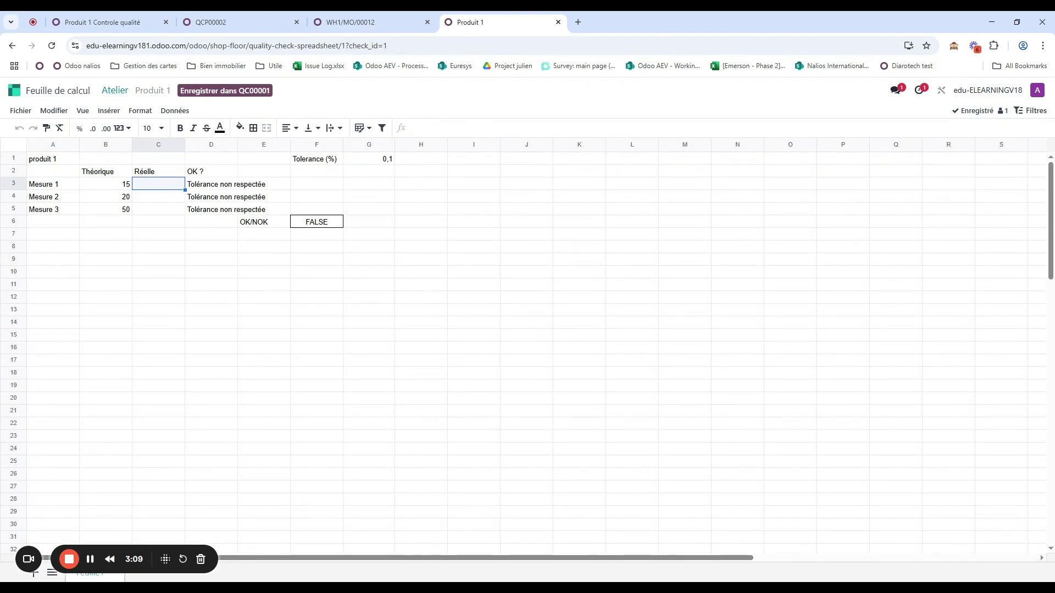
type("15")
key("Return")
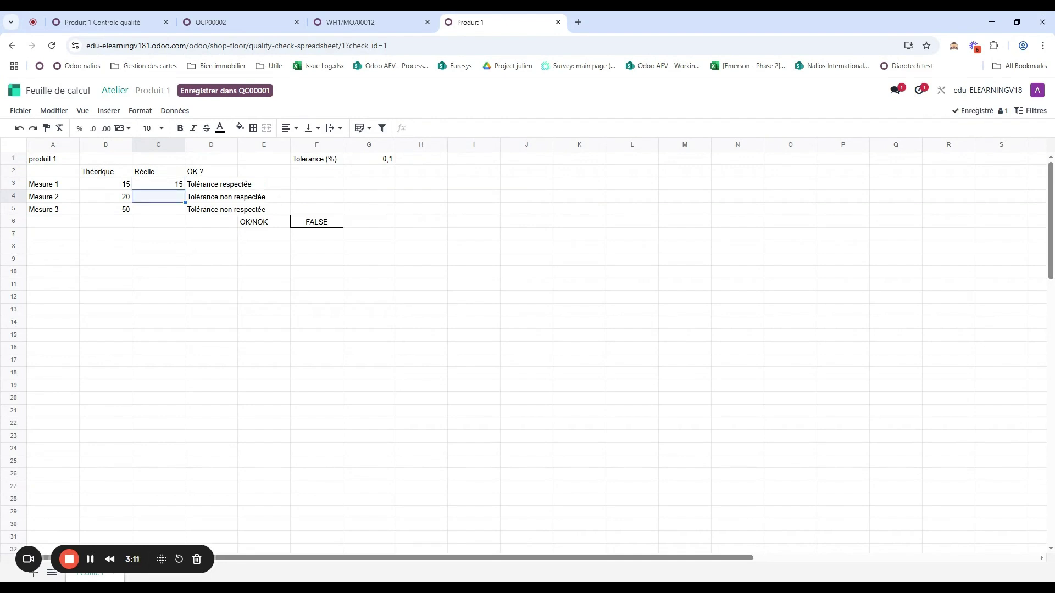
type("20")
key("Return")
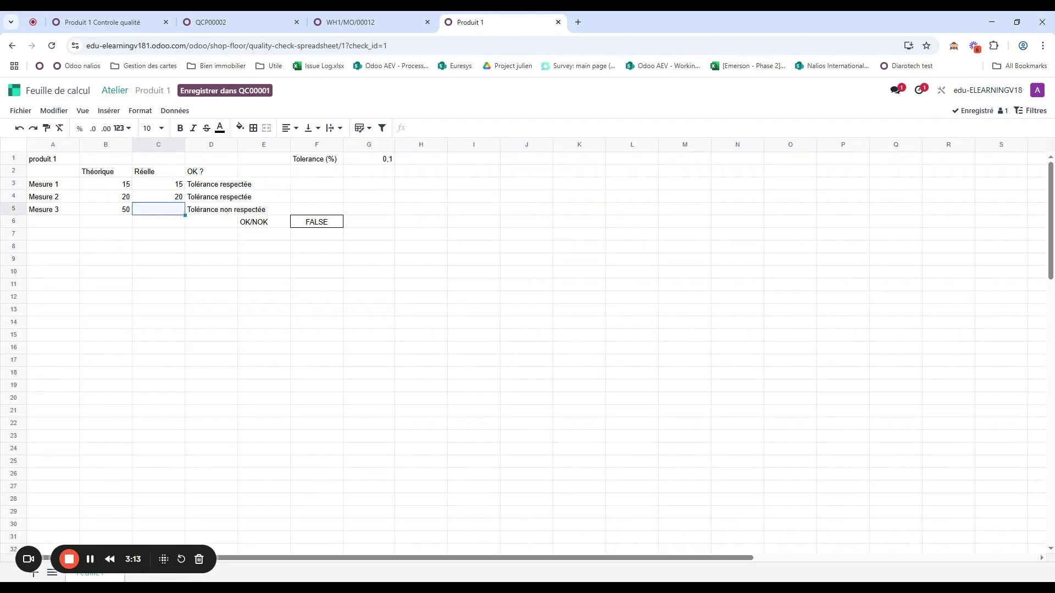
type("5")
key("Return")
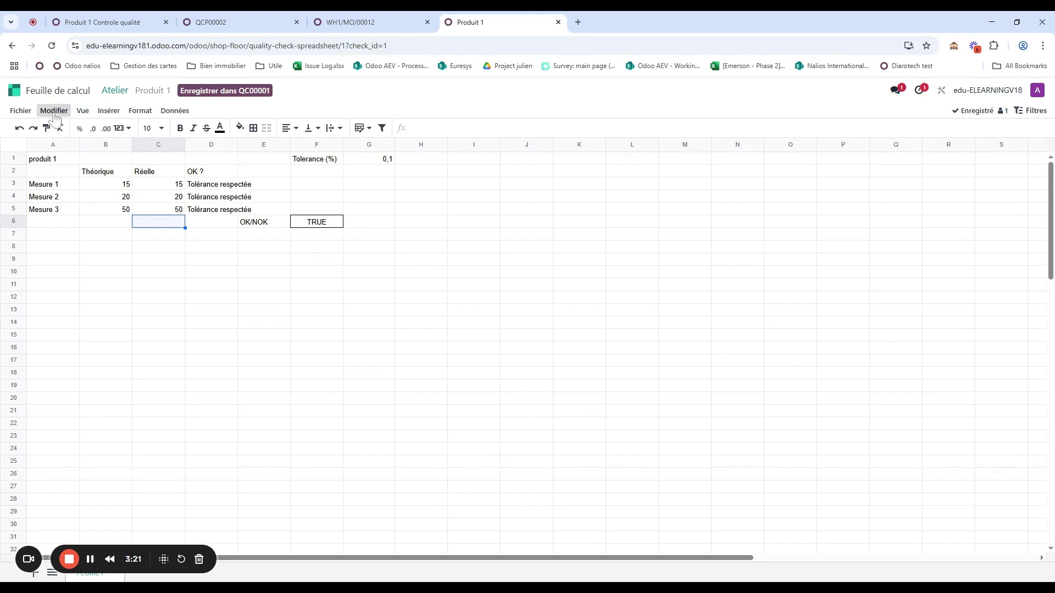
- Return to the Atelier, reopen the "test qualité mesure" worksheet and save its results to the quality check
left_click(114, 90)
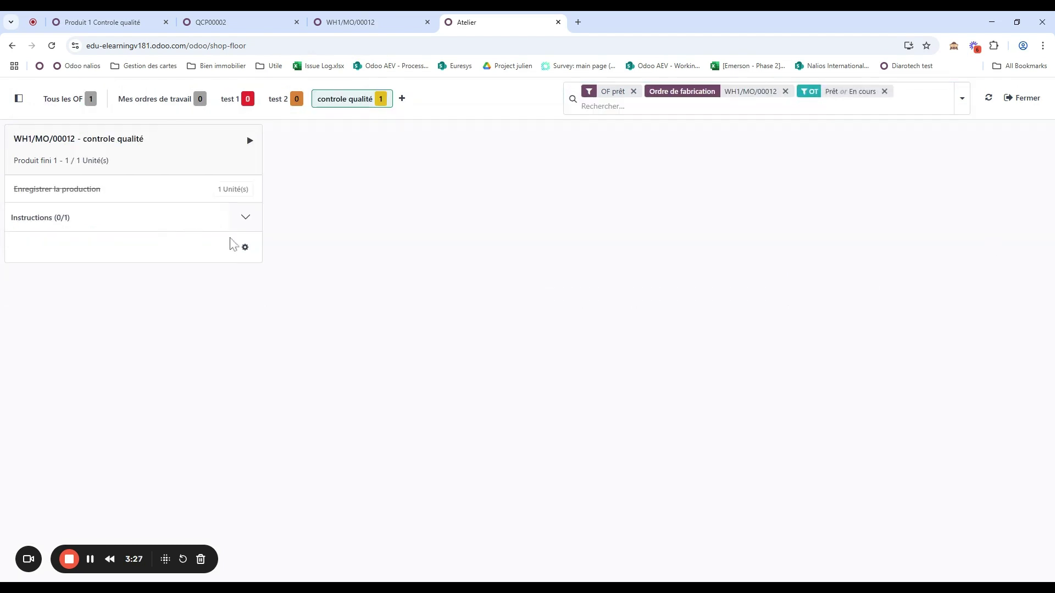
left_click(245, 218)
left_click(198, 246)
left_click(115, 357)
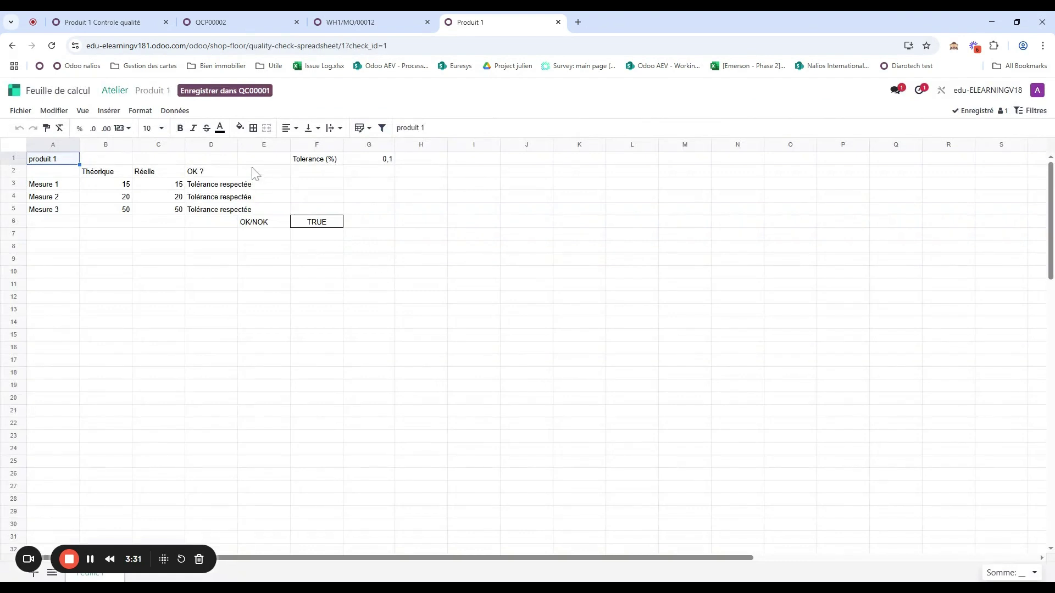
left_click(224, 90)
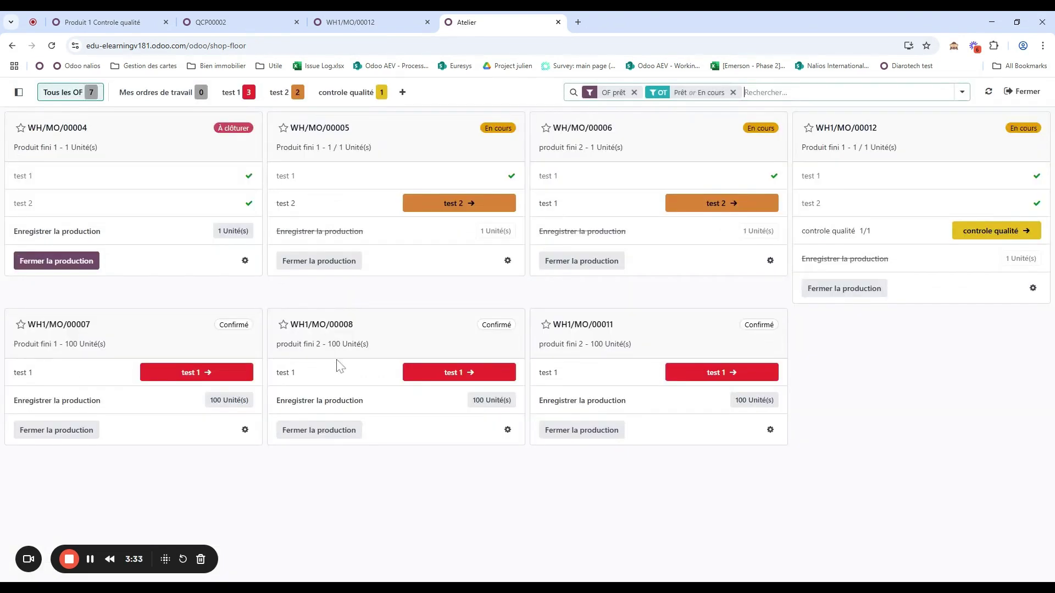
- Mark the controle qualité work order as done and close the order's production
left_click(996, 231)
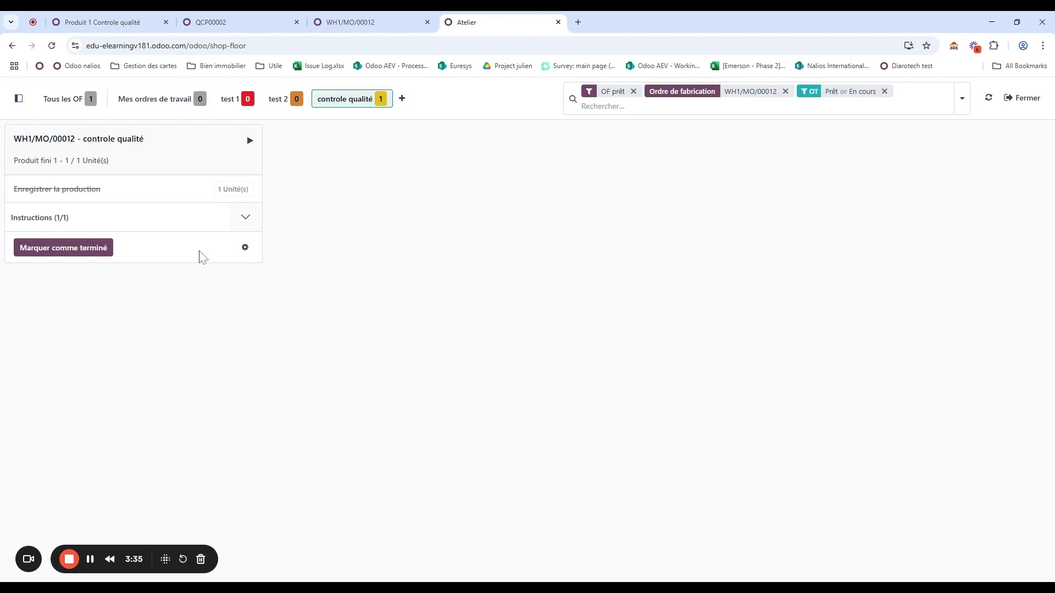
left_click(83, 248)
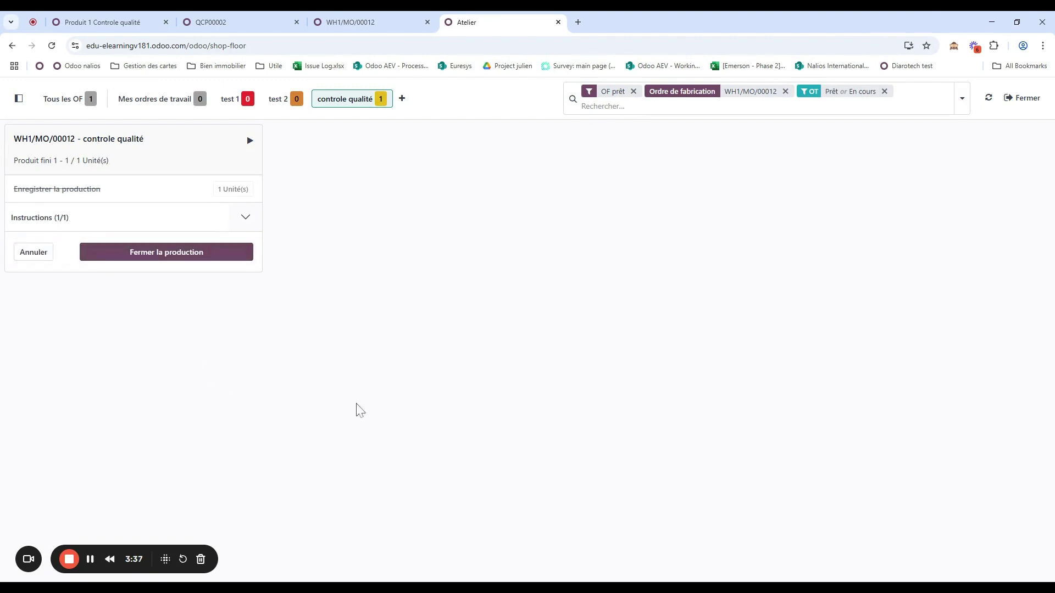
left_click(146, 253)
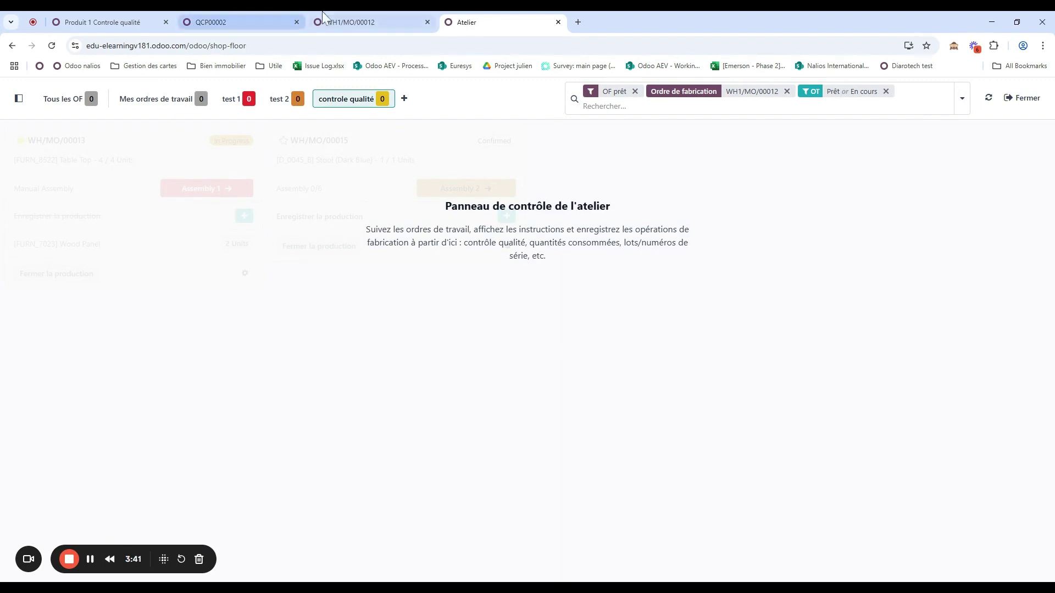
- Refresh the Produit fini 1 manufacturing order and review its work orders, miscellaneous details, components and cost overview
left_click(350, 22)
left_click(51, 46)
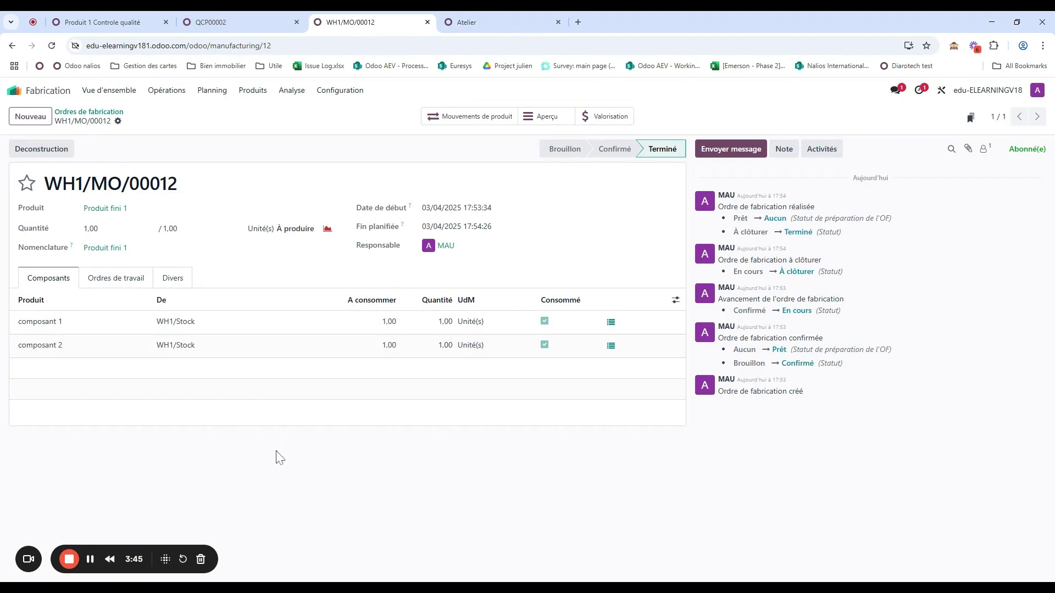
left_click(138, 278)
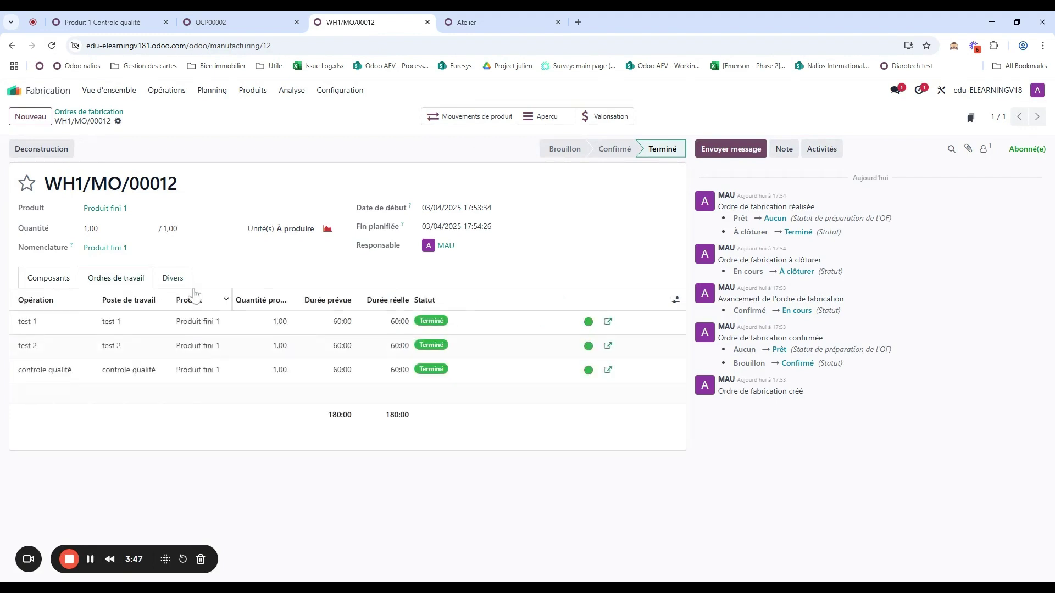
left_click(173, 278)
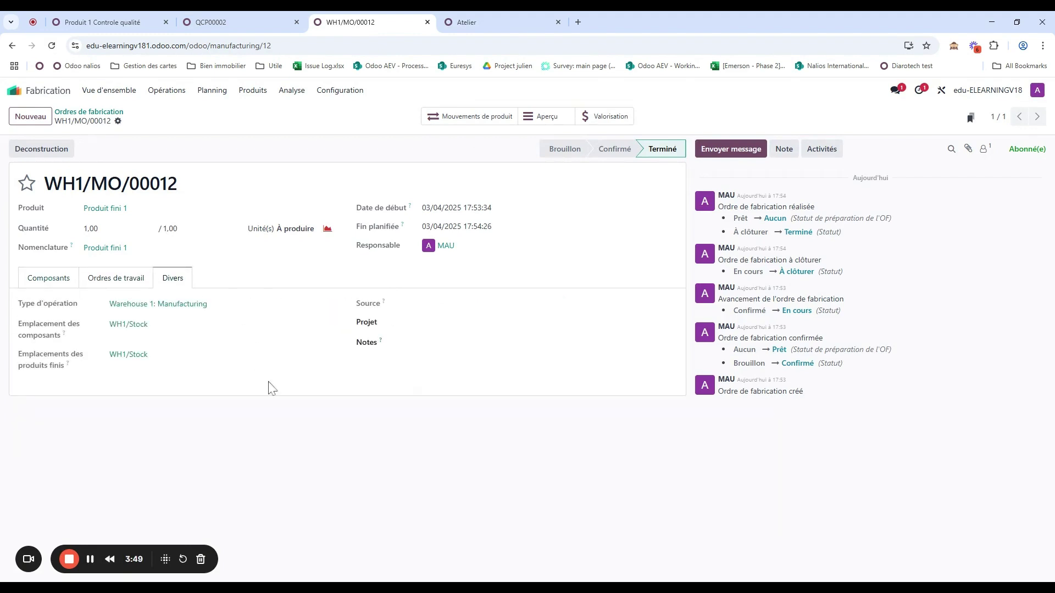
left_click(49, 280)
left_click(116, 282)
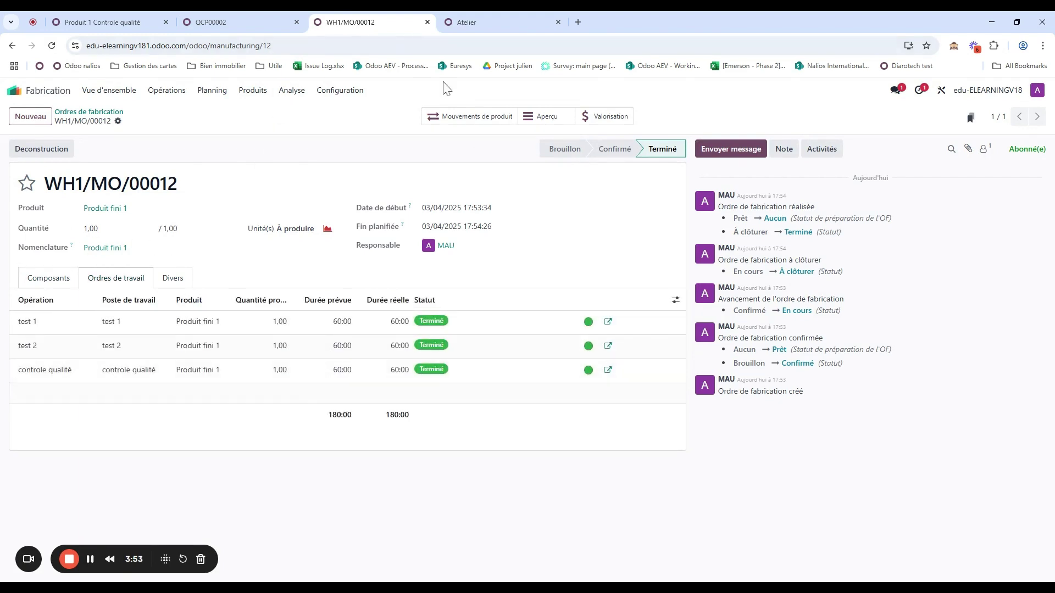
left_click(533, 117)
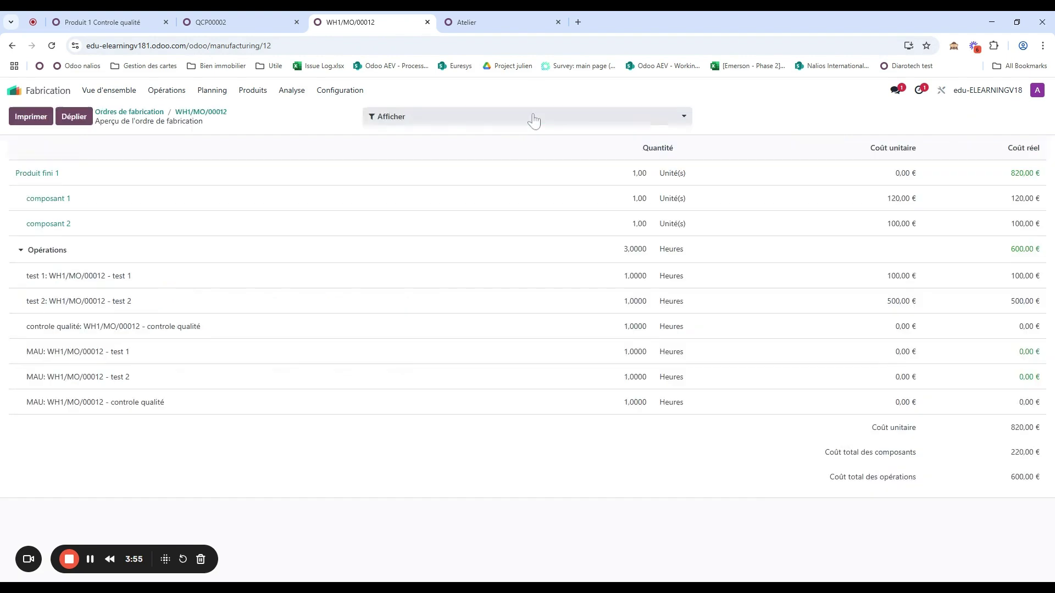
left_click(177, 114)
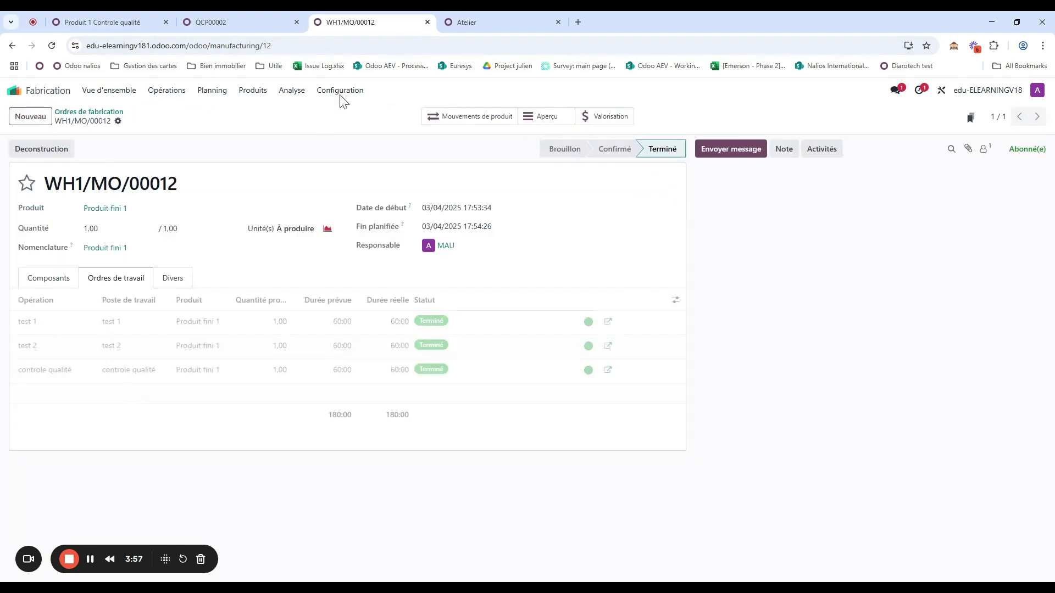
- Open the Qualité app in a duplicate browser tab and review the quality check recorded for Produit fini 1
right_click(364, 30)
left_click(397, 126)
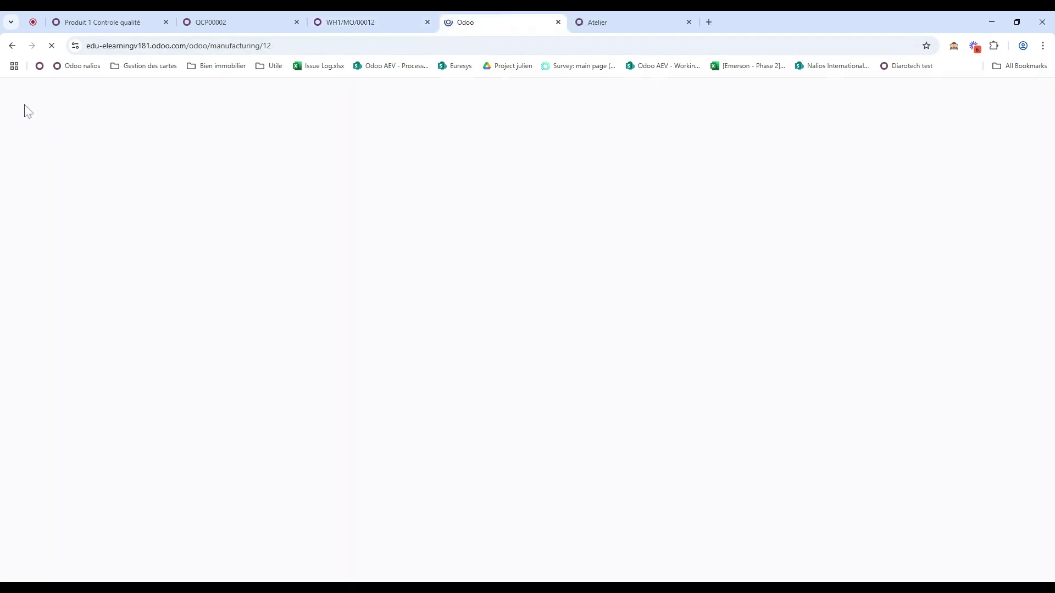
left_click(14, 92)
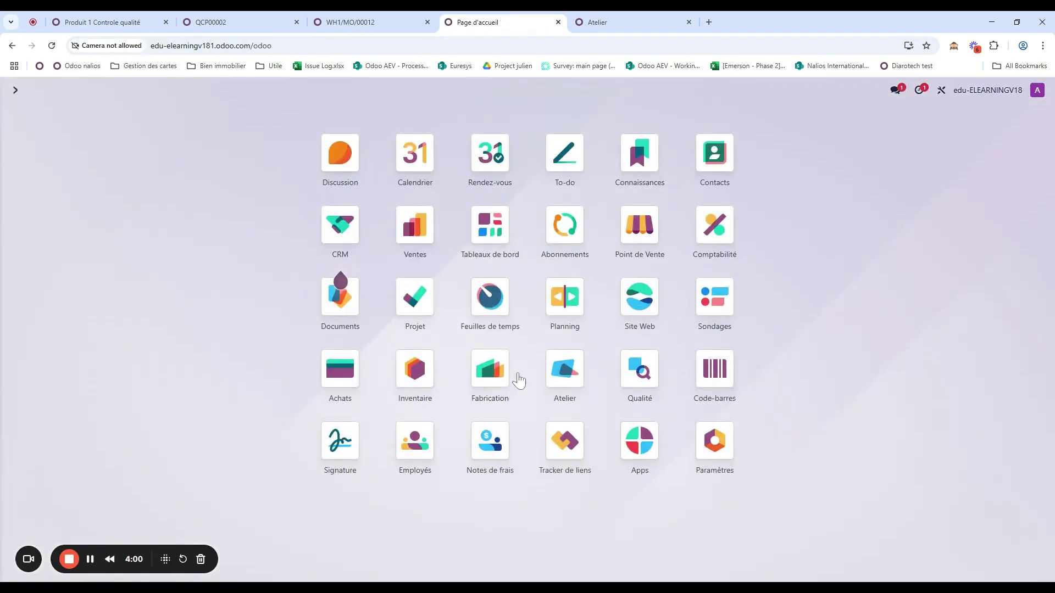
left_click(639, 369)
left_click(157, 91)
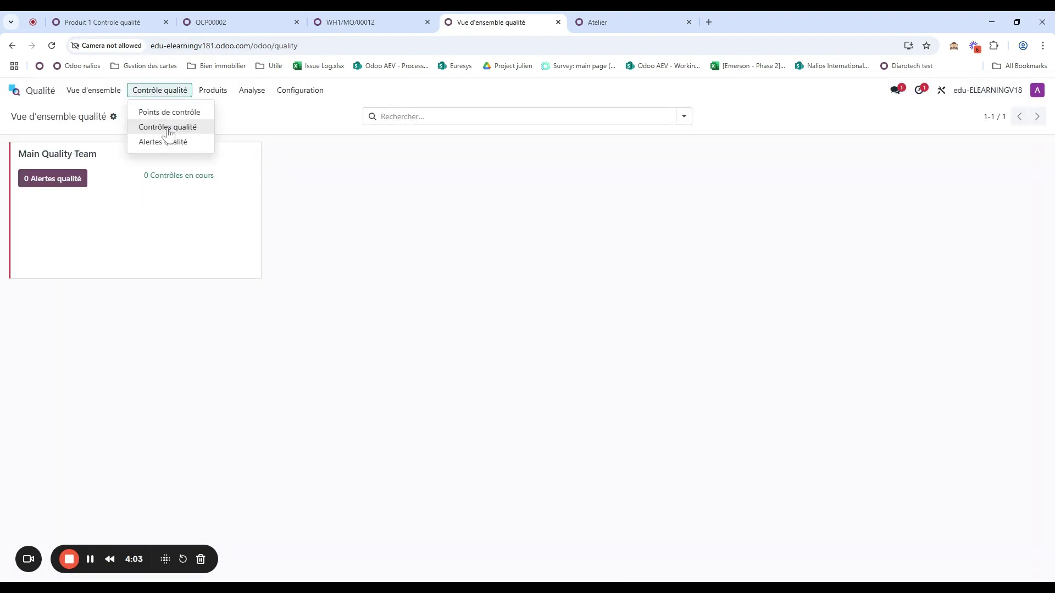
left_click(166, 127)
left_click(464, 117)
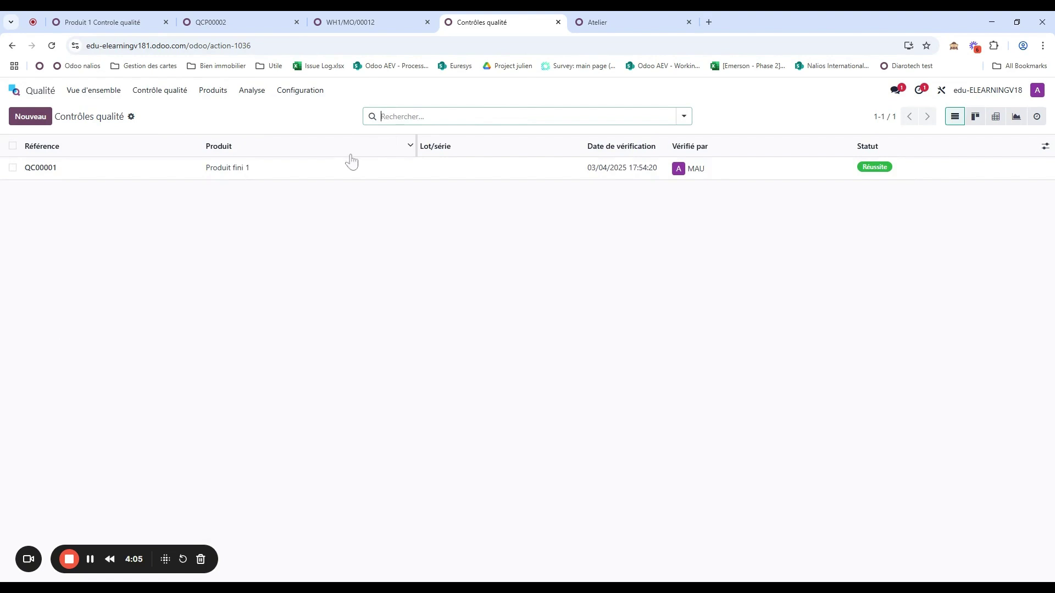
left_click(284, 170)
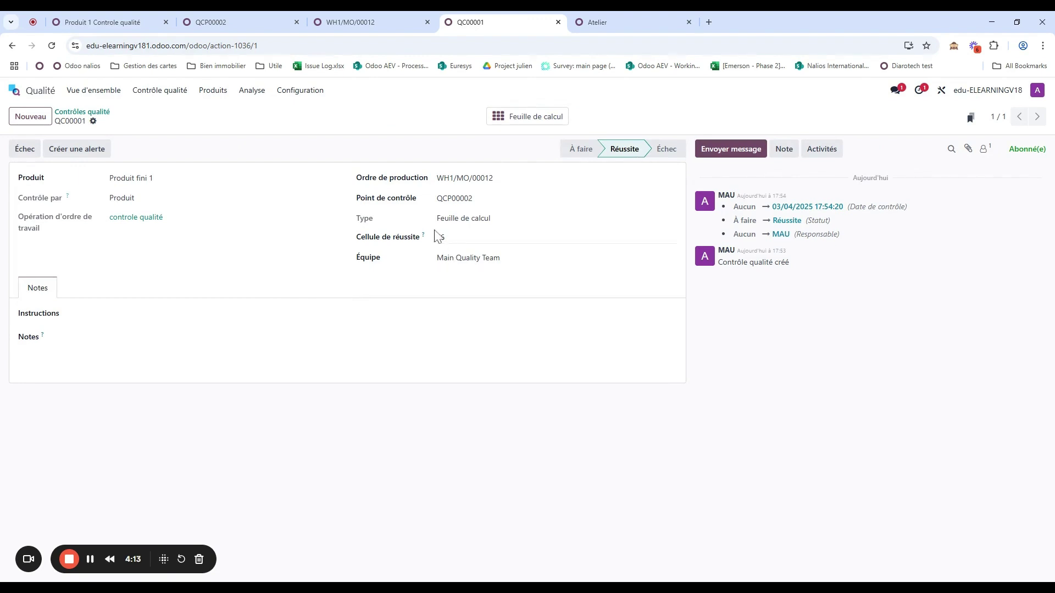
- Duplicate the completed Produit fini 1 manufacturing order and confirm the copy
left_click(364, 15)
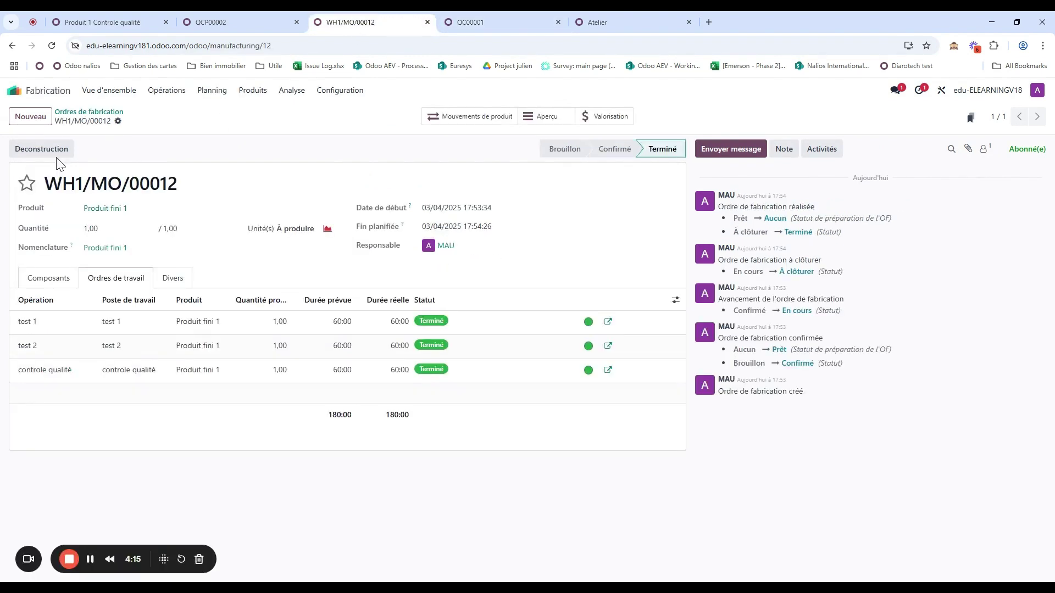
left_click(117, 121)
left_click(135, 153)
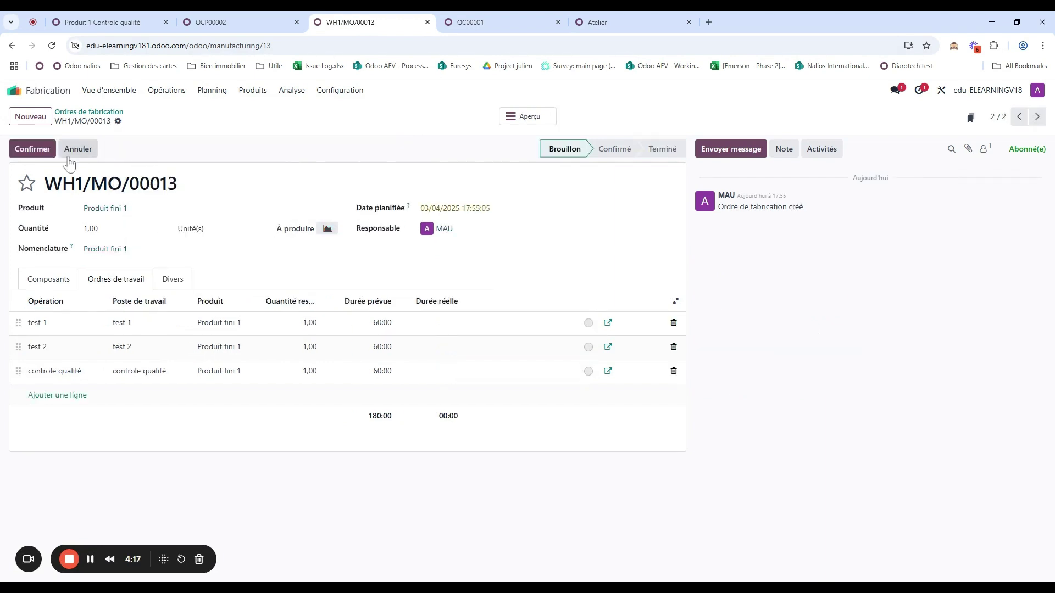
left_click(33, 149)
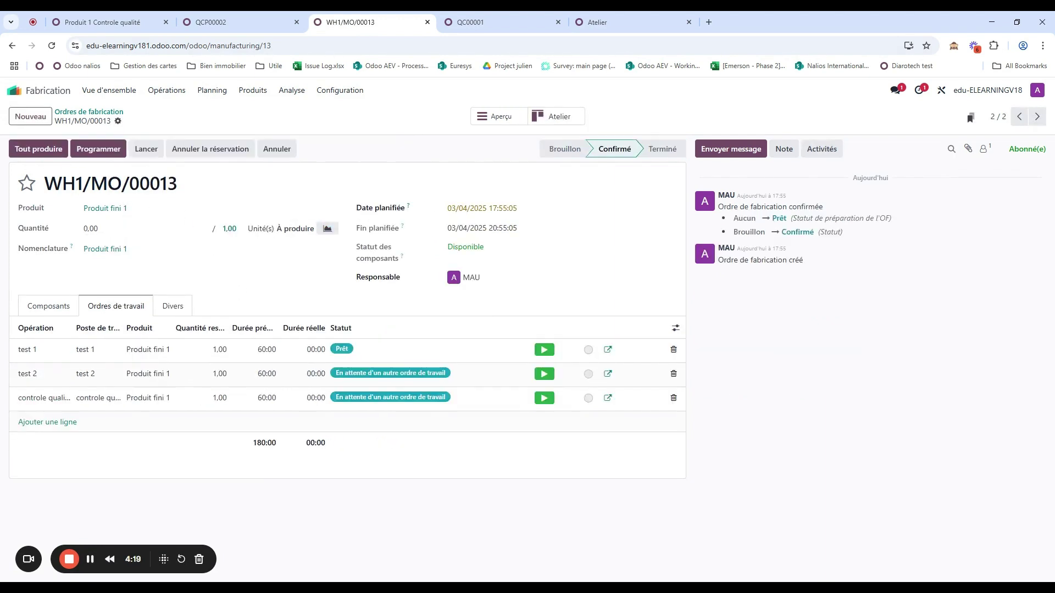
- In the Atelier, clear the previous manufacturing order filter and mark the duplicated order's test 1 and test 2 work orders as done
left_click(597, 22)
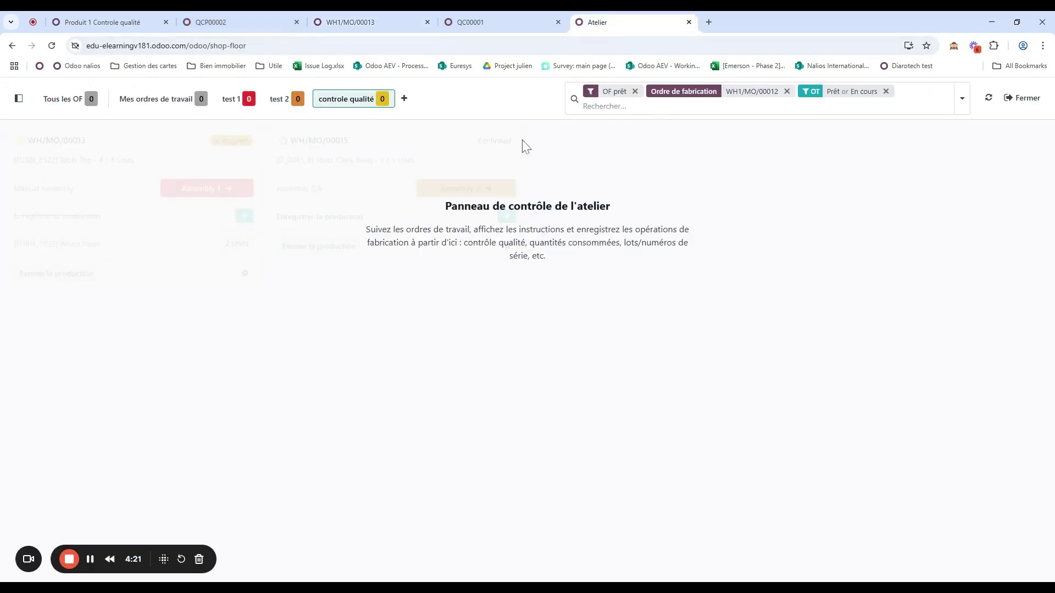
left_click(787, 91)
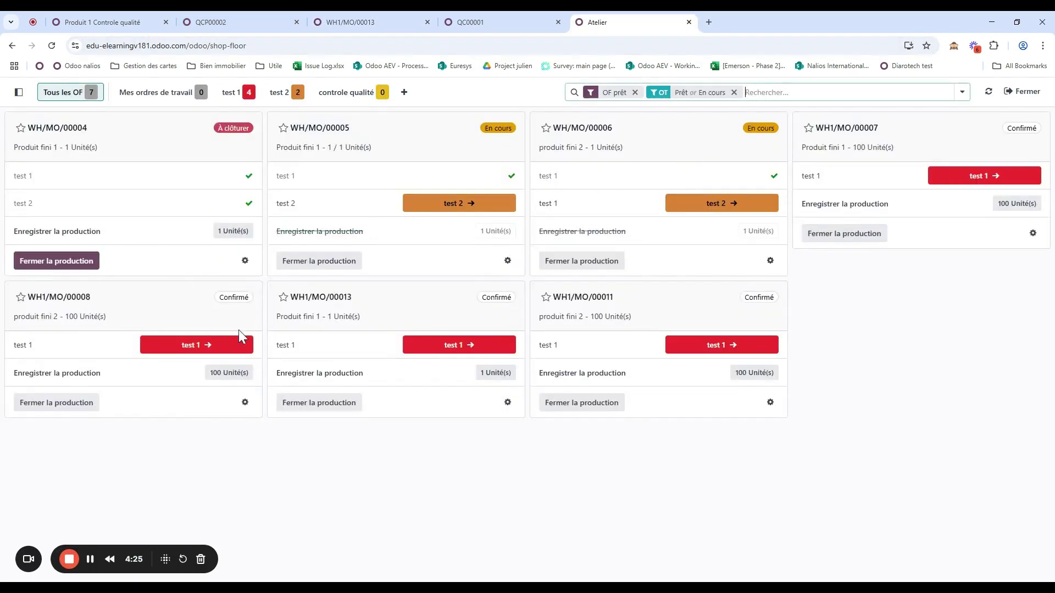
left_click(454, 345)
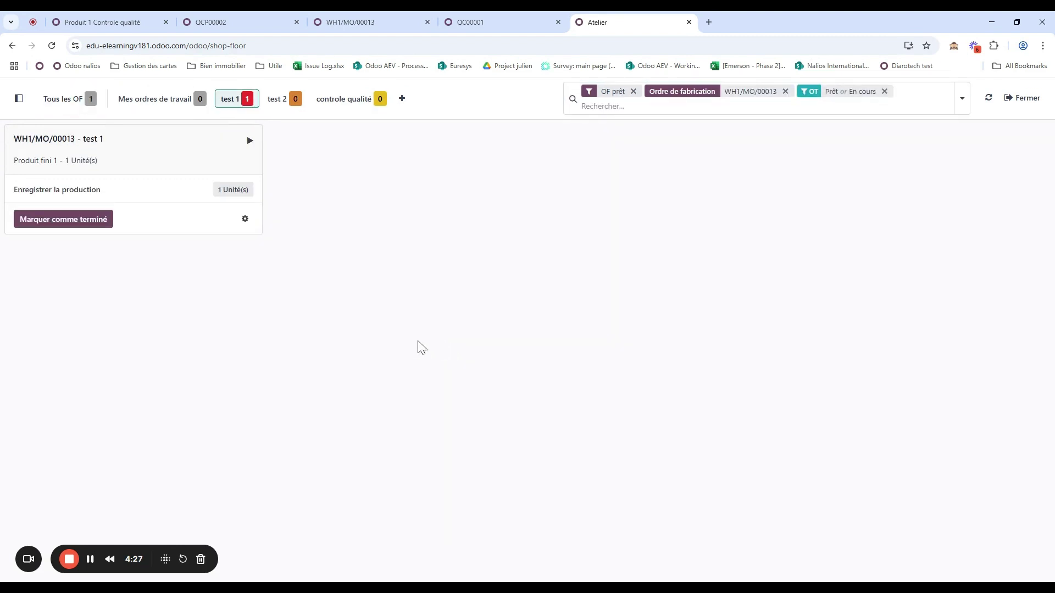
left_click(109, 224)
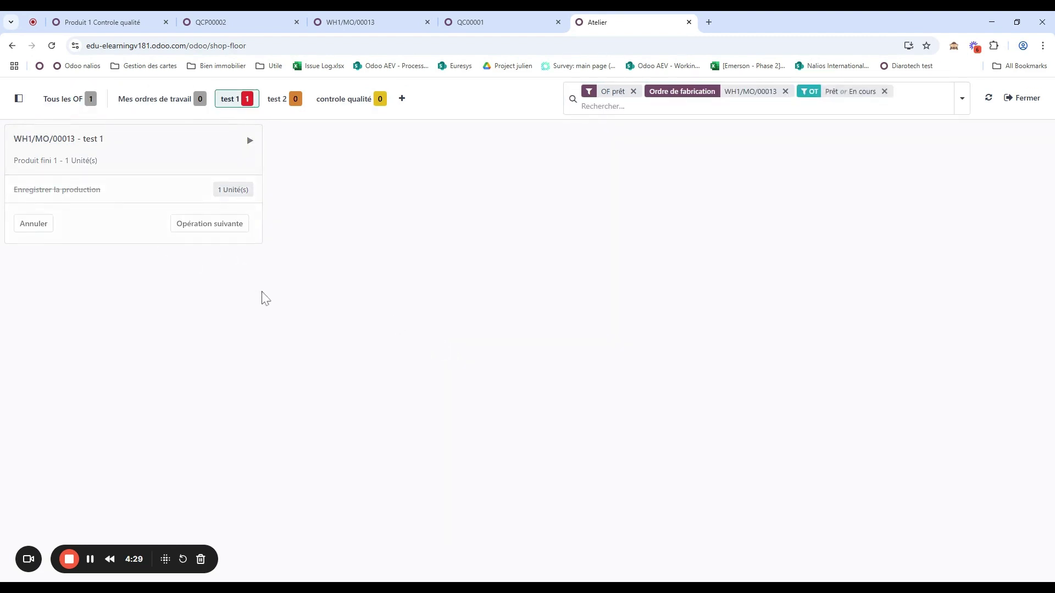
left_click(83, 99)
left_click(178, 219)
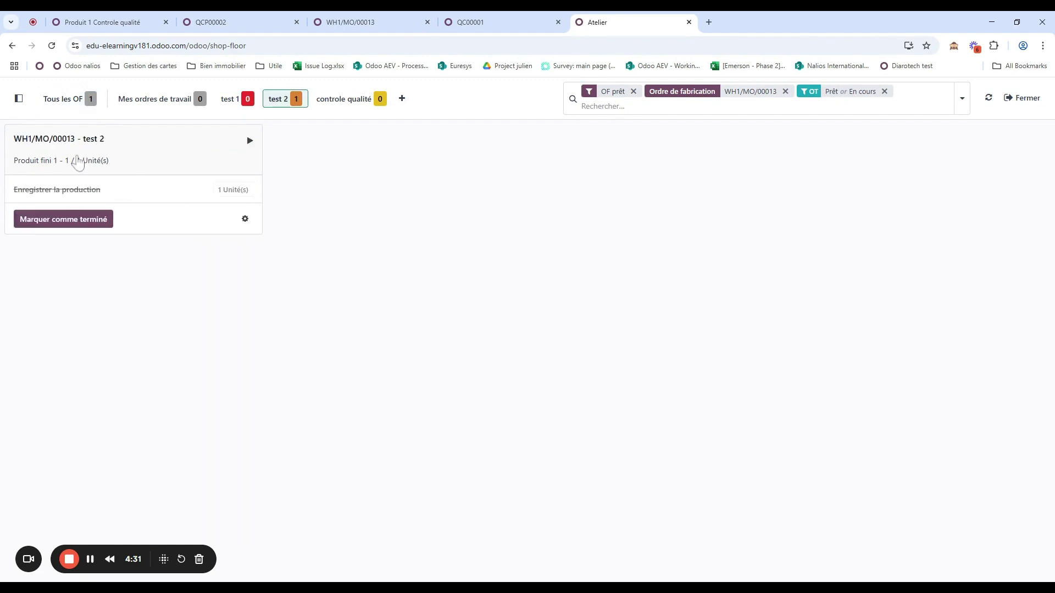
left_click(69, 220)
left_click(58, 99)
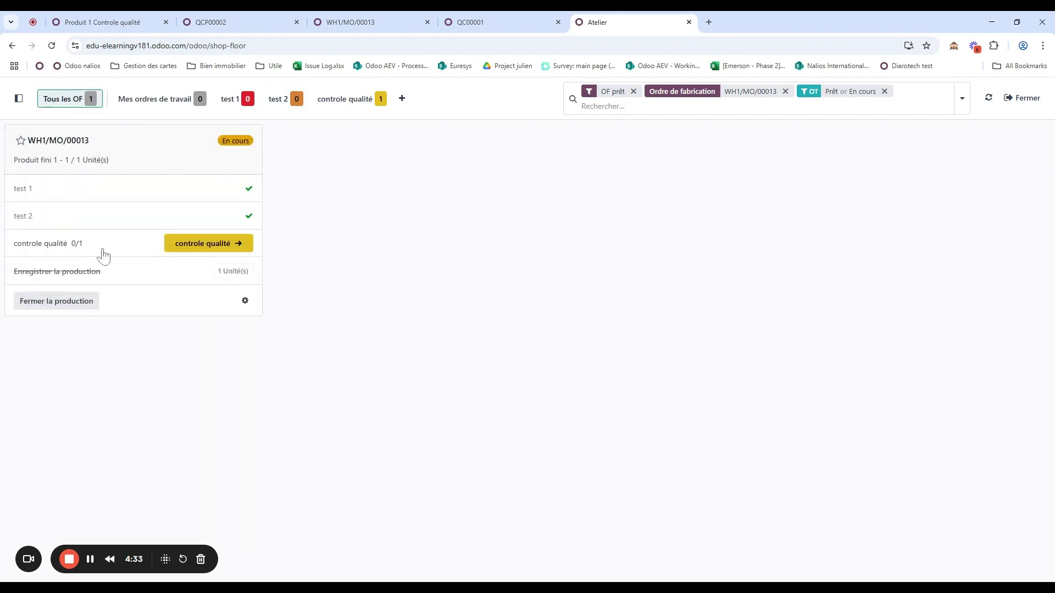
- Open the "test qualité mesure" worksheet from the duplicated order's controle qualité work order
left_click(233, 249)
left_click(243, 220)
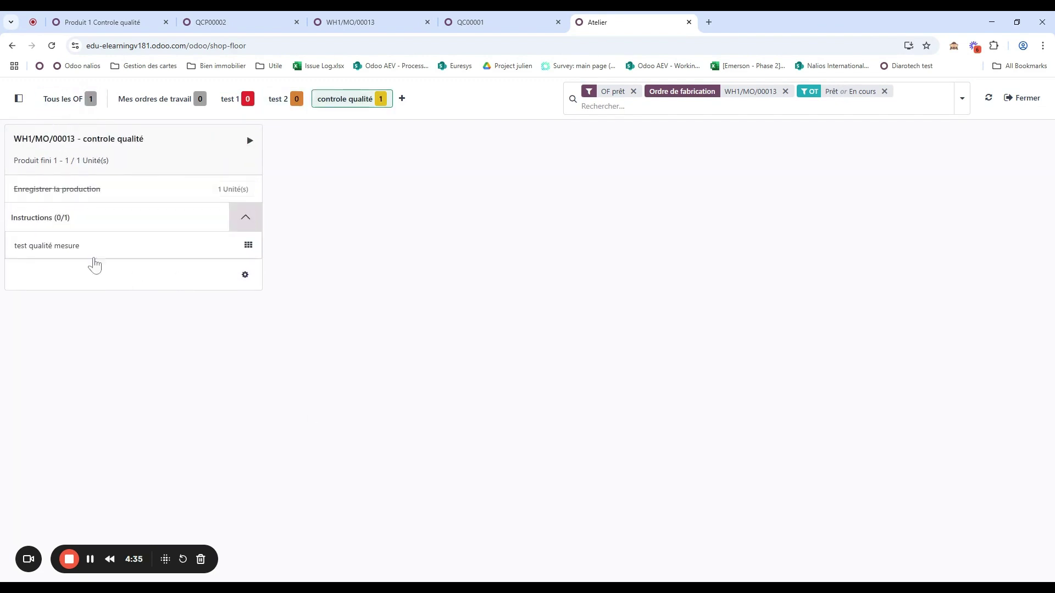
left_click(176, 245)
left_click(85, 357)
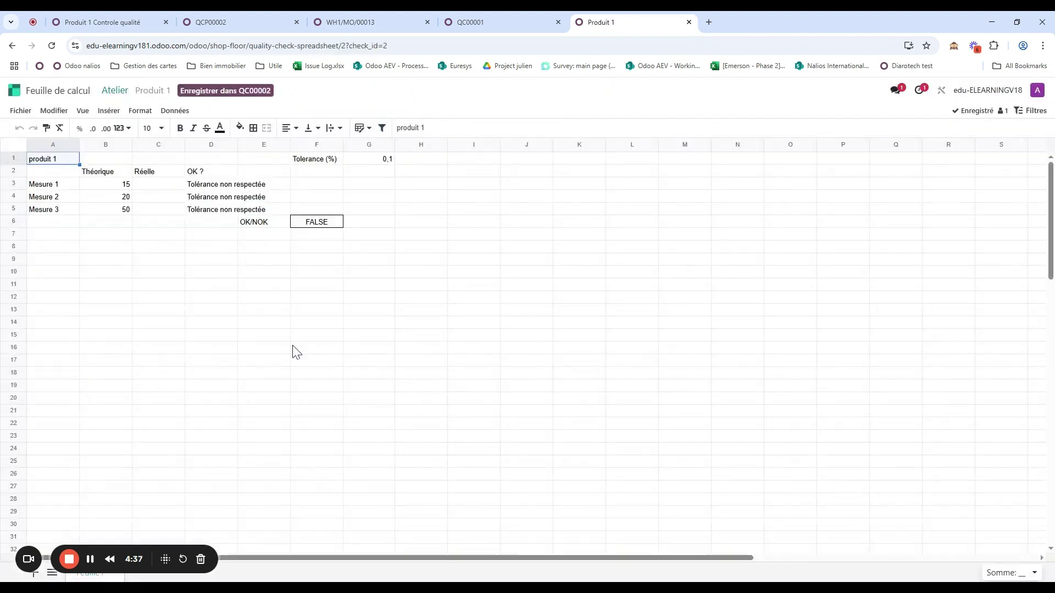
- Enter the Réelle values 15, 20 and 50.5 for Mesure 1, Mesure 2 and Mesure 3 in C3 to C5
left_click(146, 188)
type("15")
key("Return")
type("20")
key("Return")
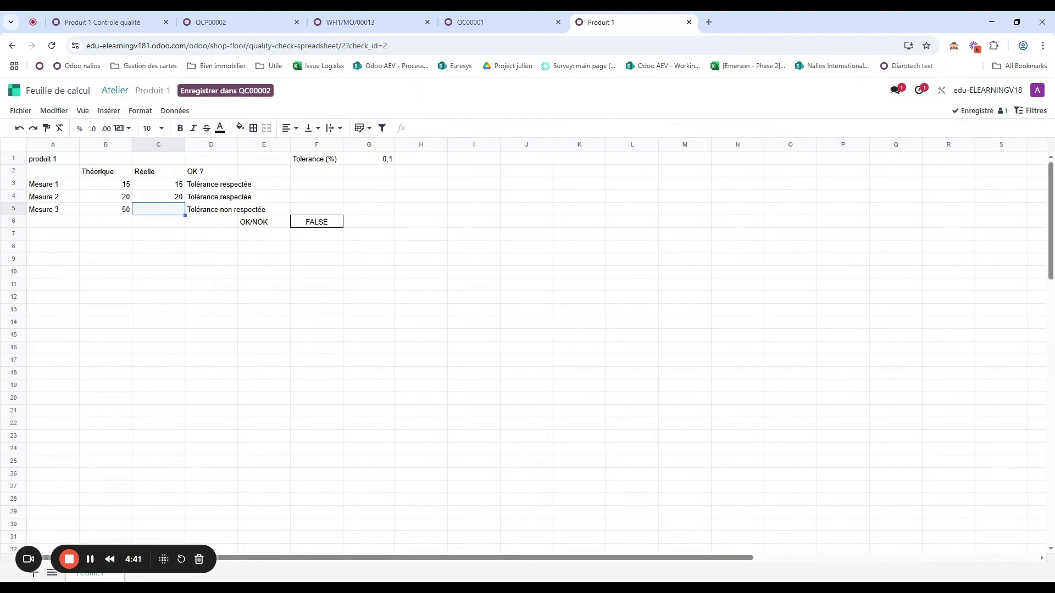
type("50.5")
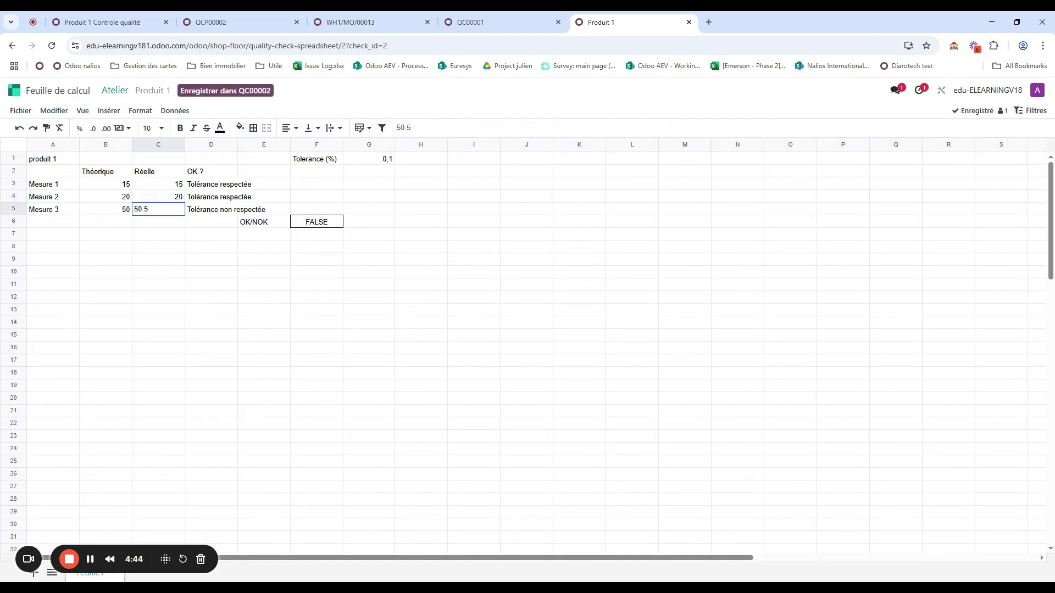
key("Return")
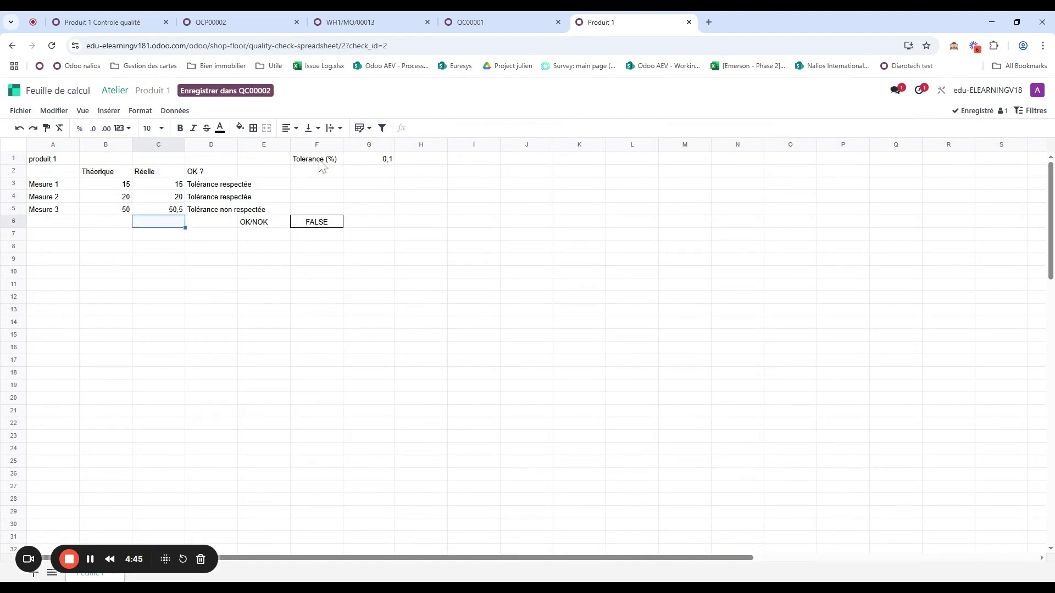
- Check the Mesure 3 tolerance and OK/NOK cells, and save the worksheet results to the quality check
left_click(215, 214)
left_click(313, 234)
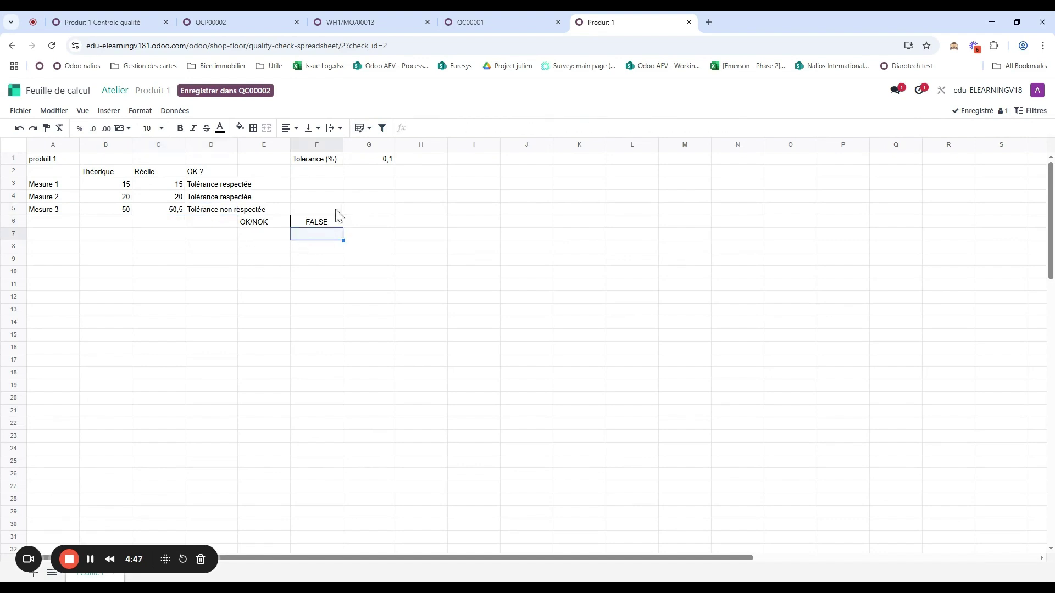
left_click(228, 91)
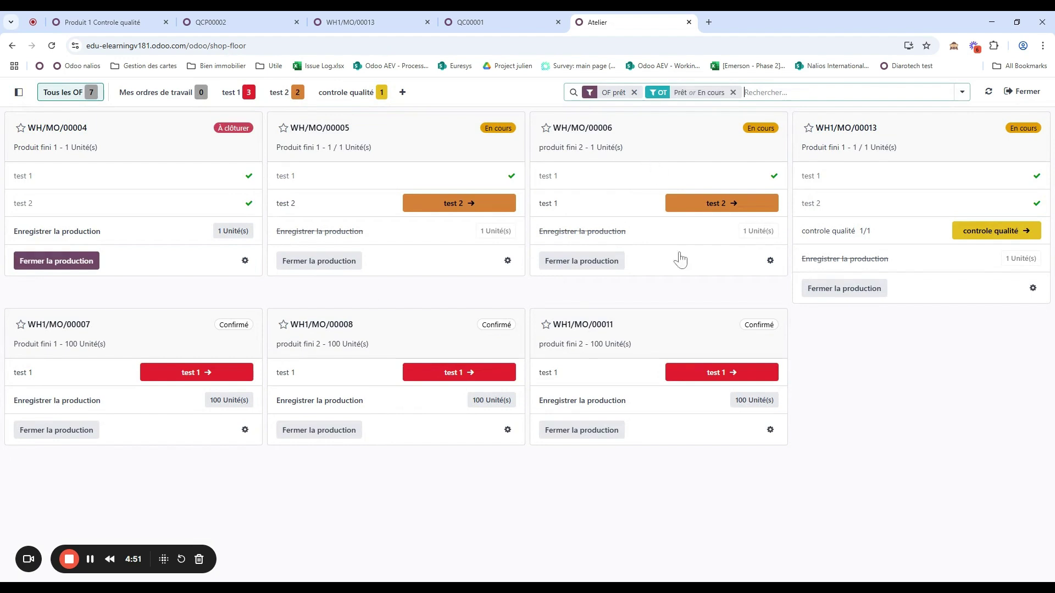
- Reopen the duplicated order's controle qualité work order, mark it as done and close the production
left_click(989, 233)
left_click(246, 217)
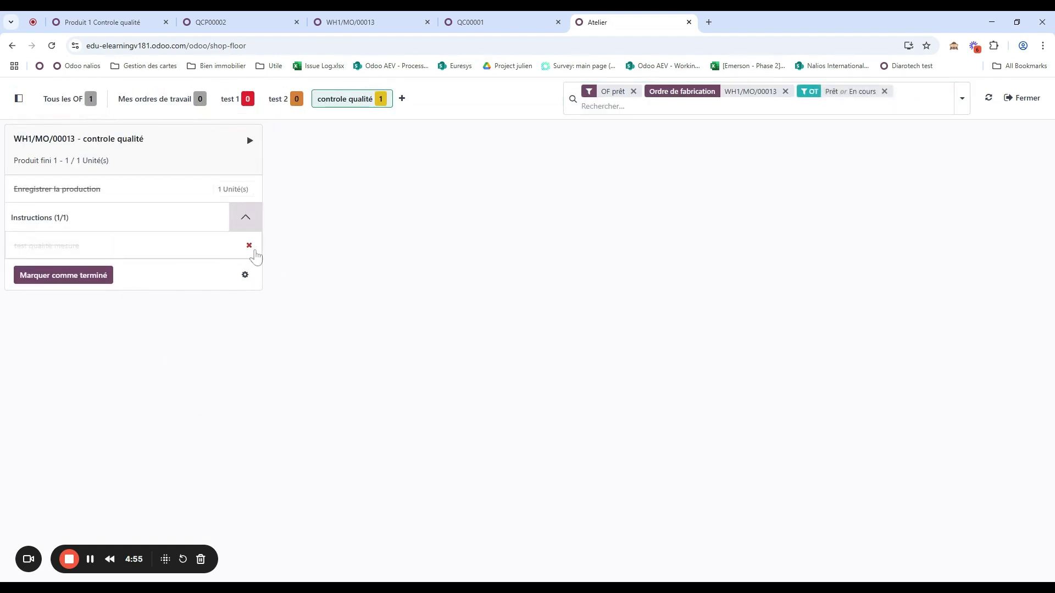
left_click(110, 275)
left_click(141, 283)
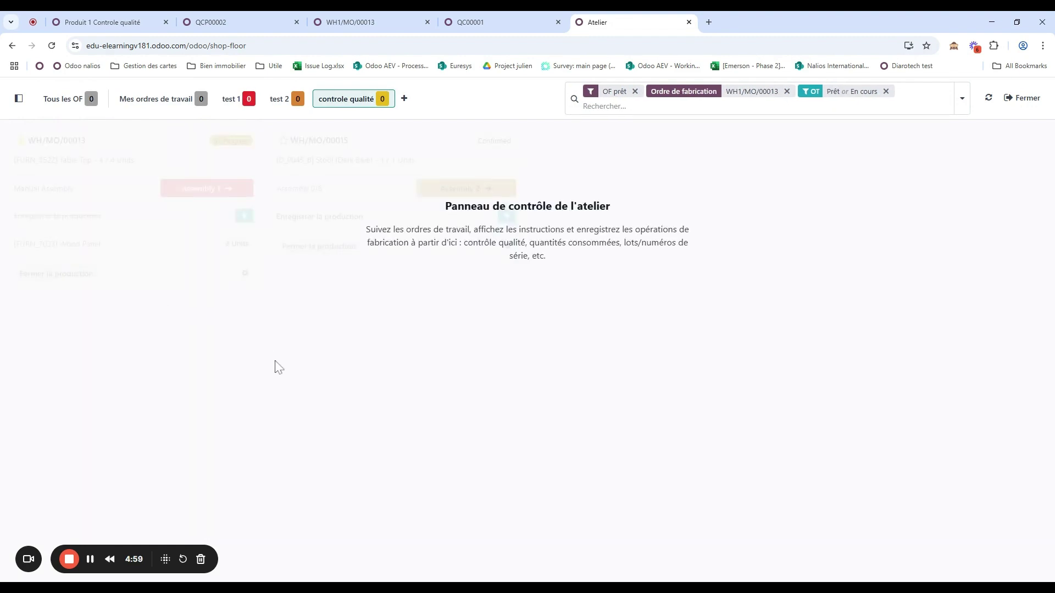
- Return to the Contrôles qualité list and review the newest Produit fini 1 quality check
left_click(497, 23)
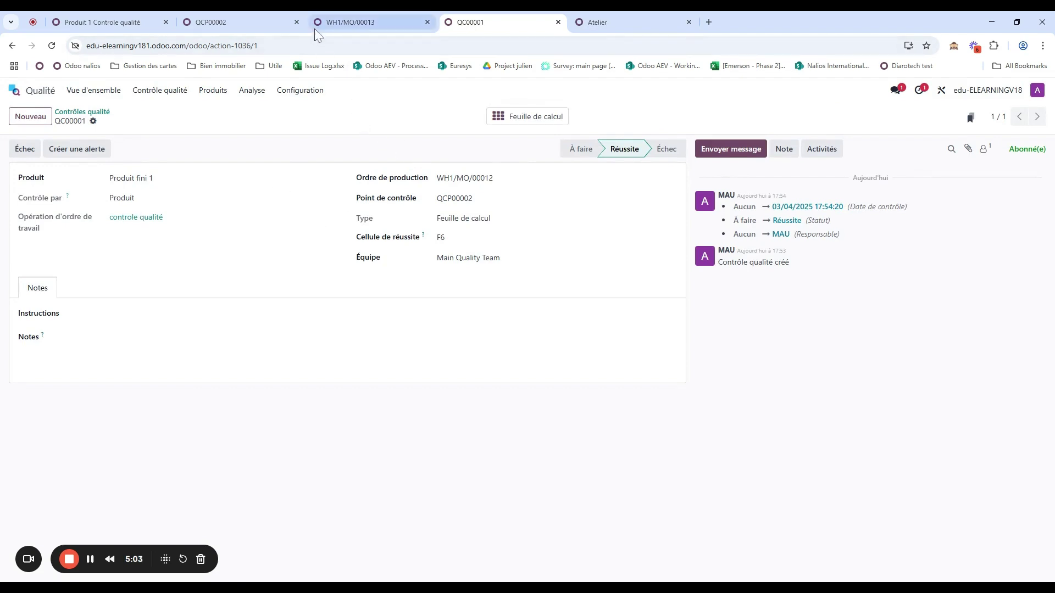
left_click(84, 113)
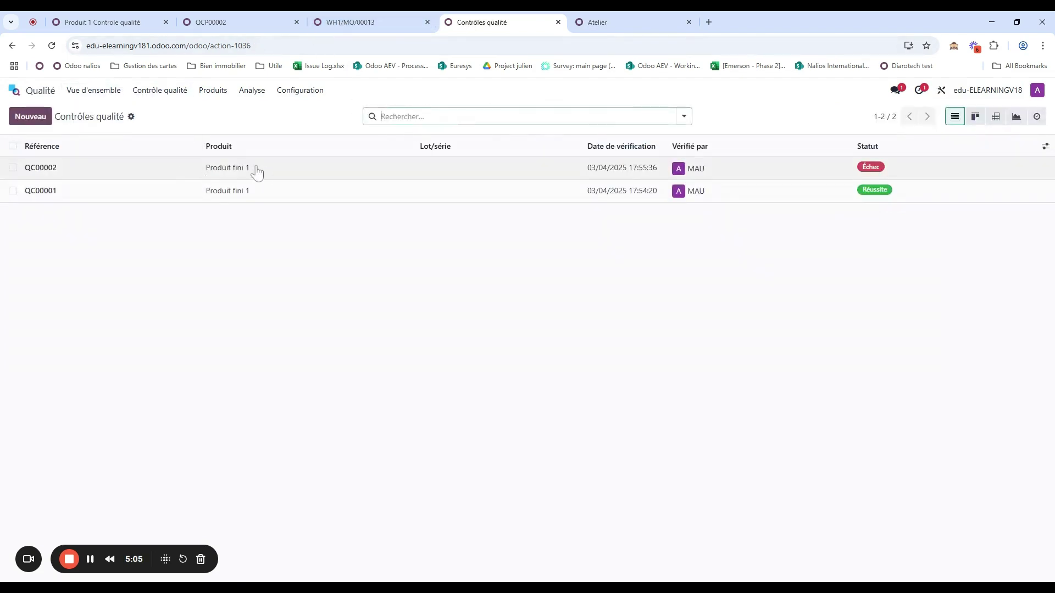
left_click(141, 170)
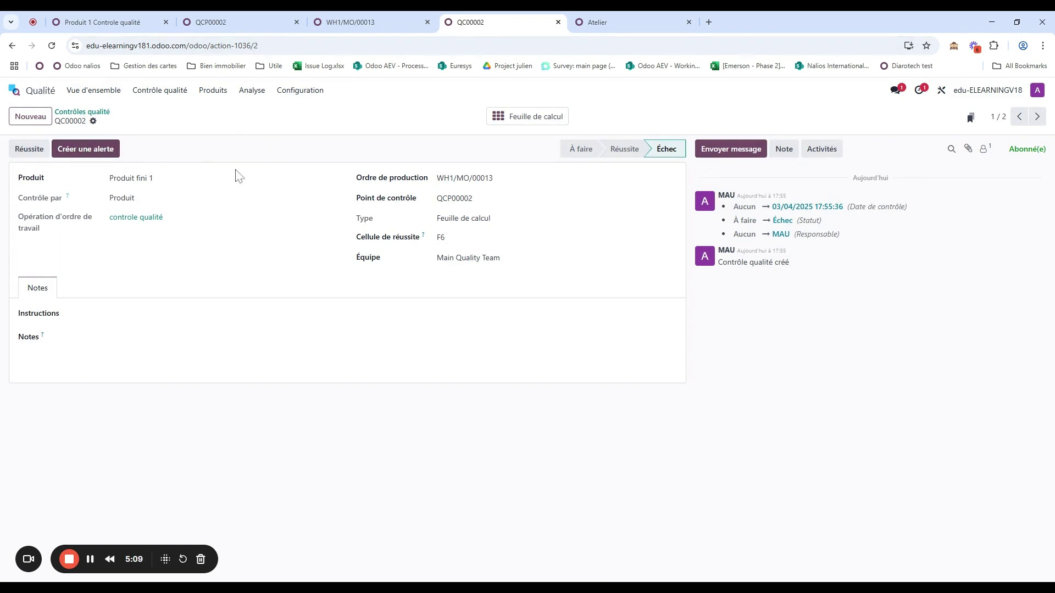
- List all manufacturing orders without the À faire filter, open the duplicated Produit fini 1 order and review its work orders and miscellaneous details
left_click(351, 22)
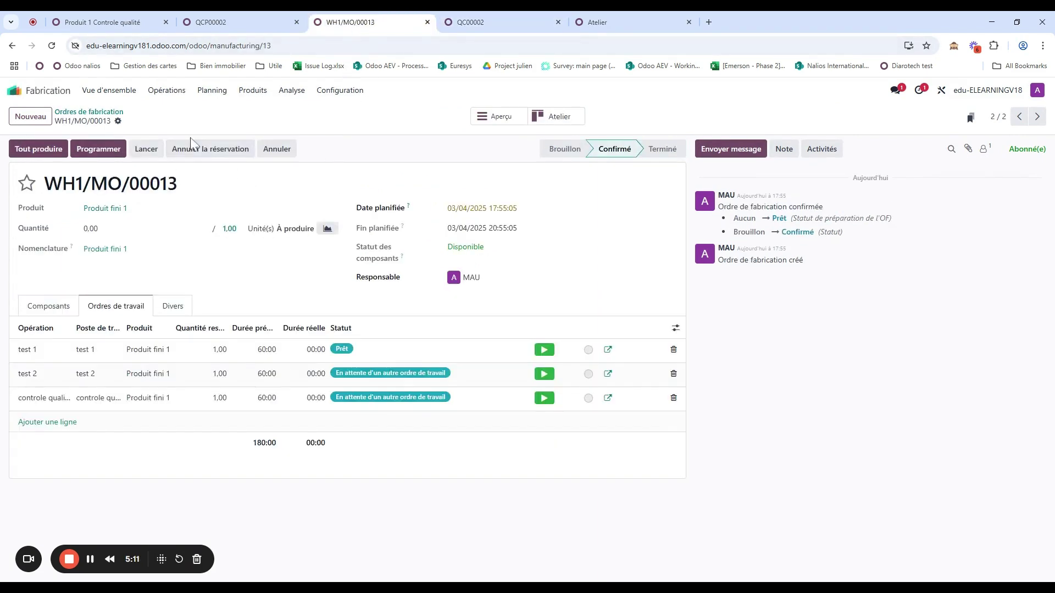
left_click(108, 114)
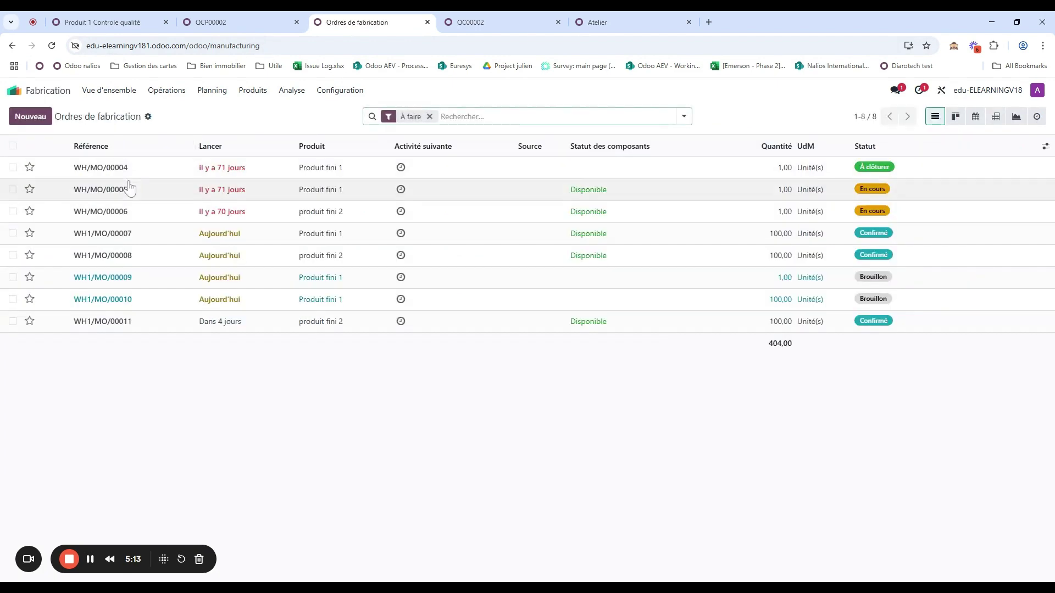
left_click(684, 116)
left_click(258, 168)
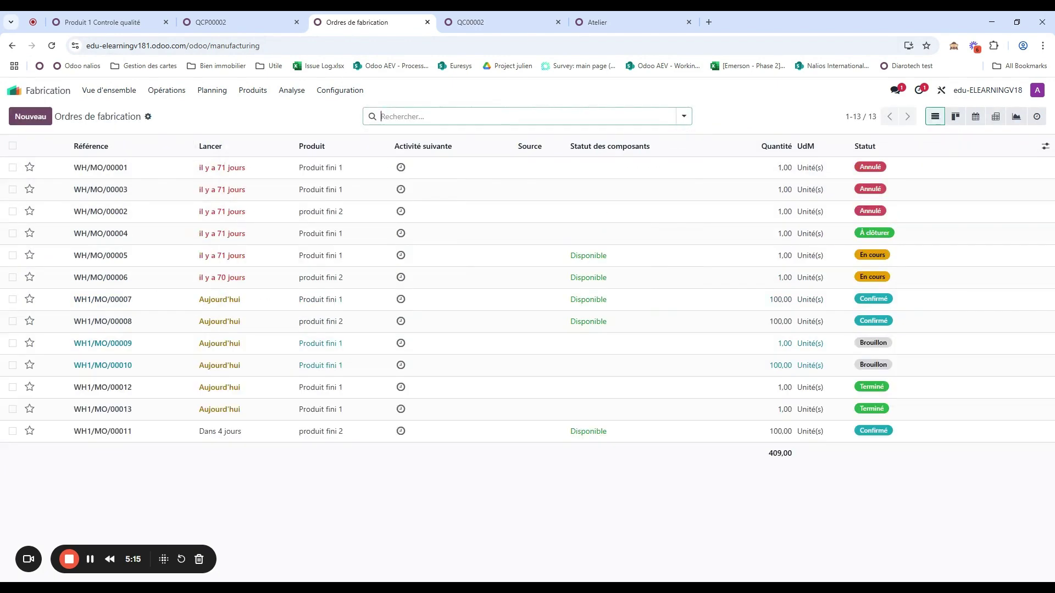
left_click(145, 417)
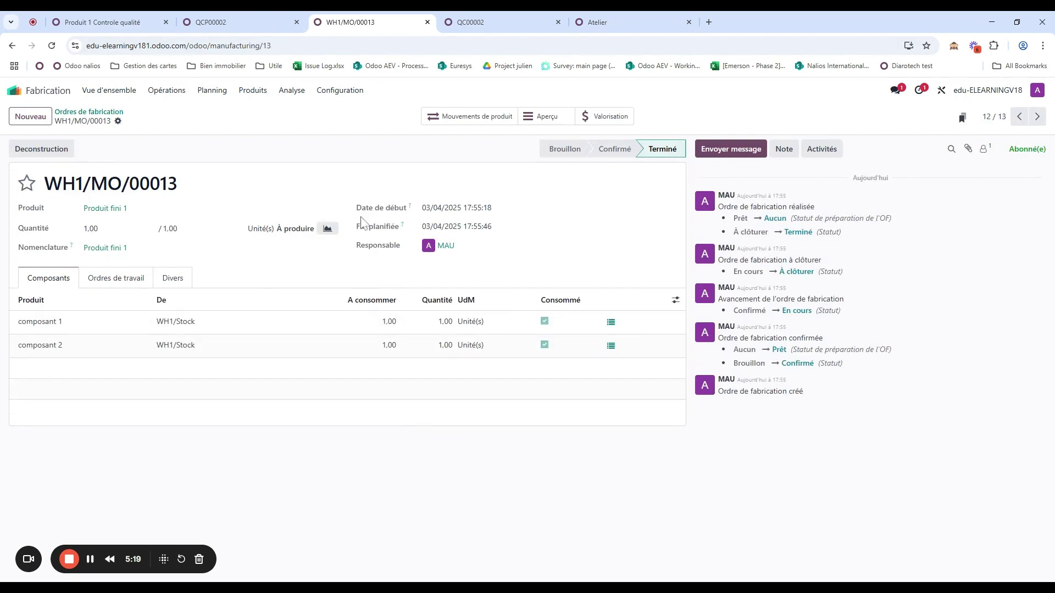
left_click(114, 277)
left_click(170, 280)
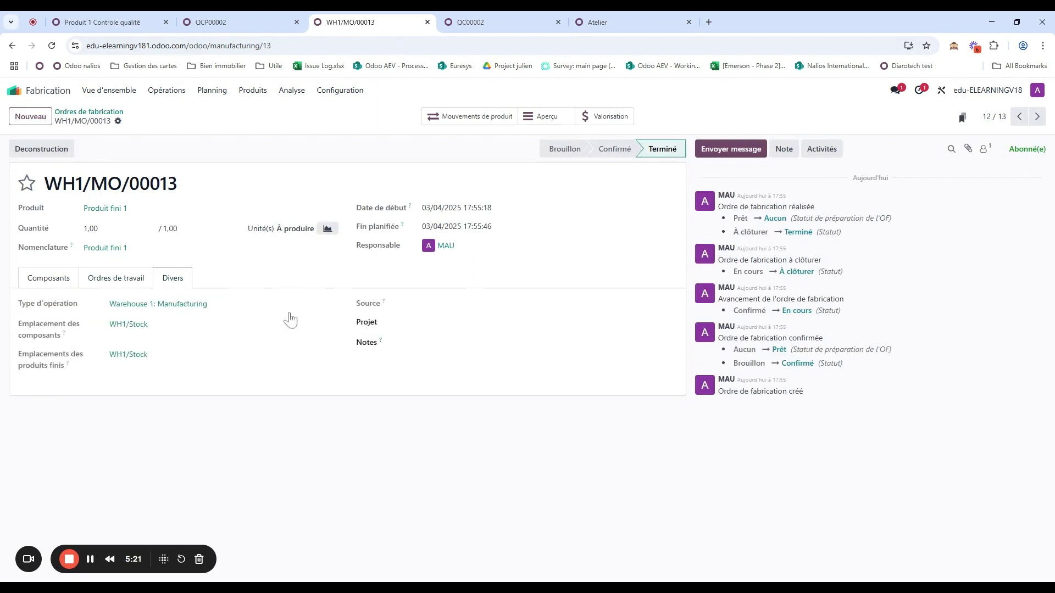
- Create a quality alert from the failed Produit fini 1 quality check
left_click(494, 12)
left_click(107, 149)
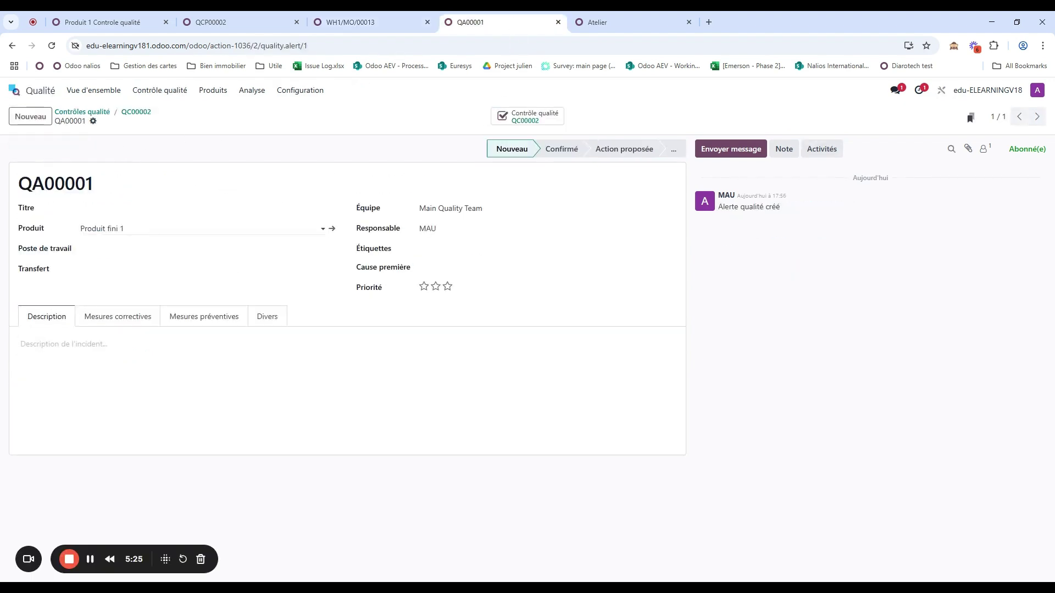
- Examine the alert's Poste de travail choices and description area, and search its Transfert field for "MO", leaving the fields empty
left_click(99, 250)
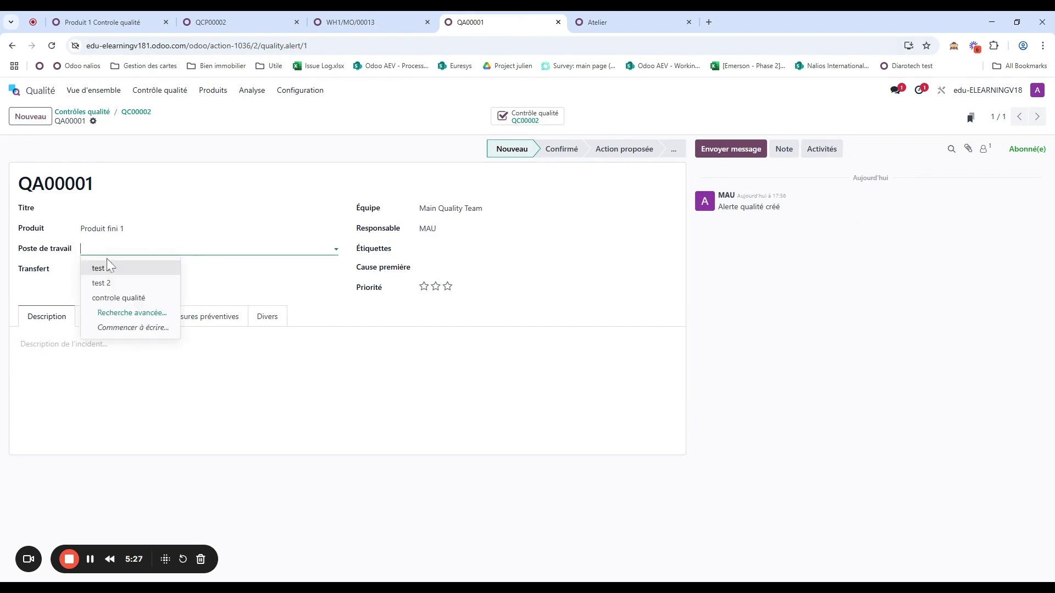
left_click(99, 347)
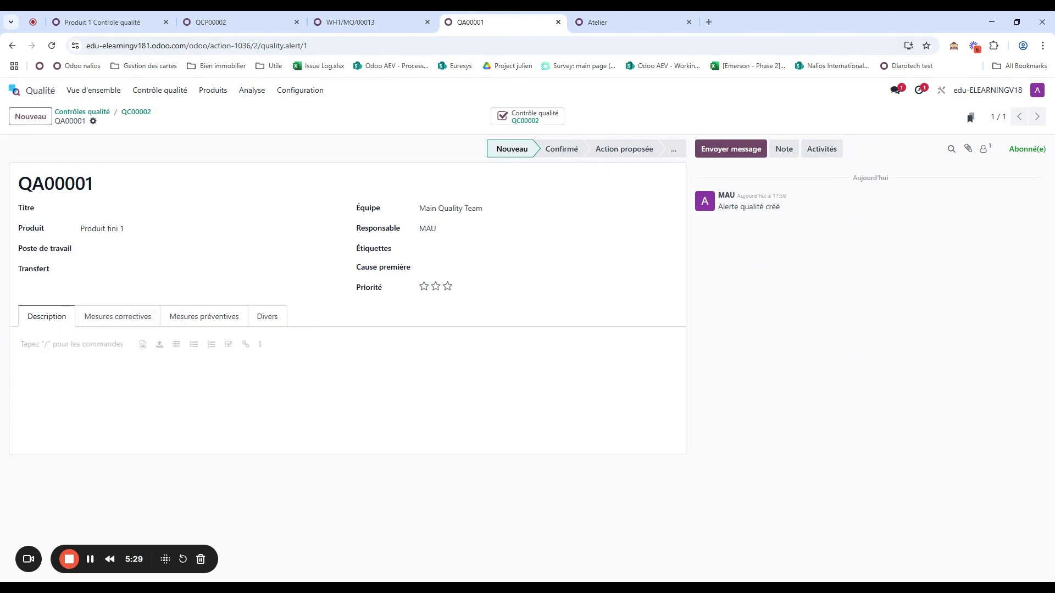
left_click(113, 270)
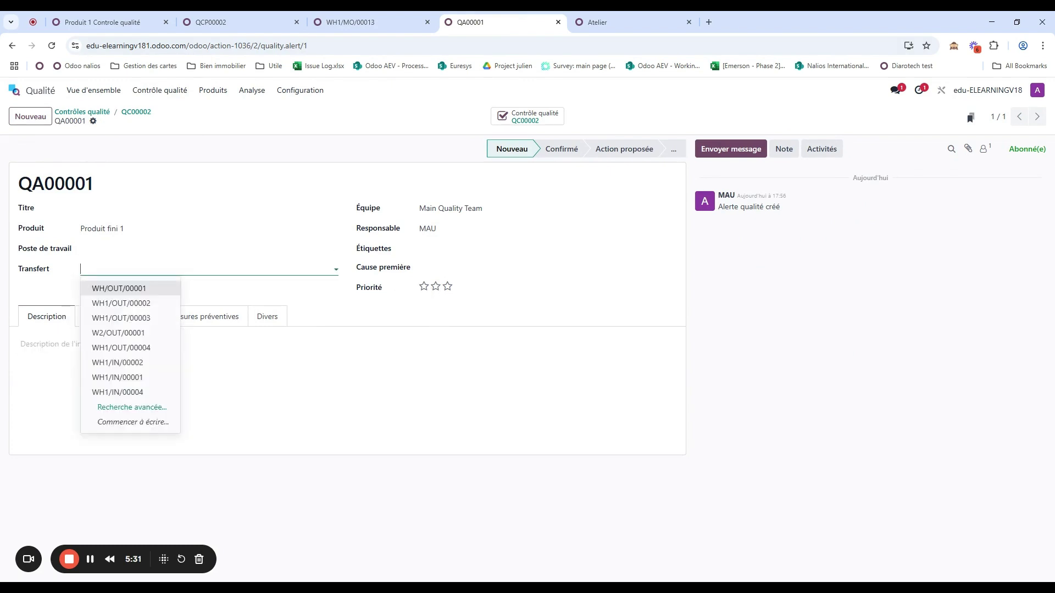
type("MO")
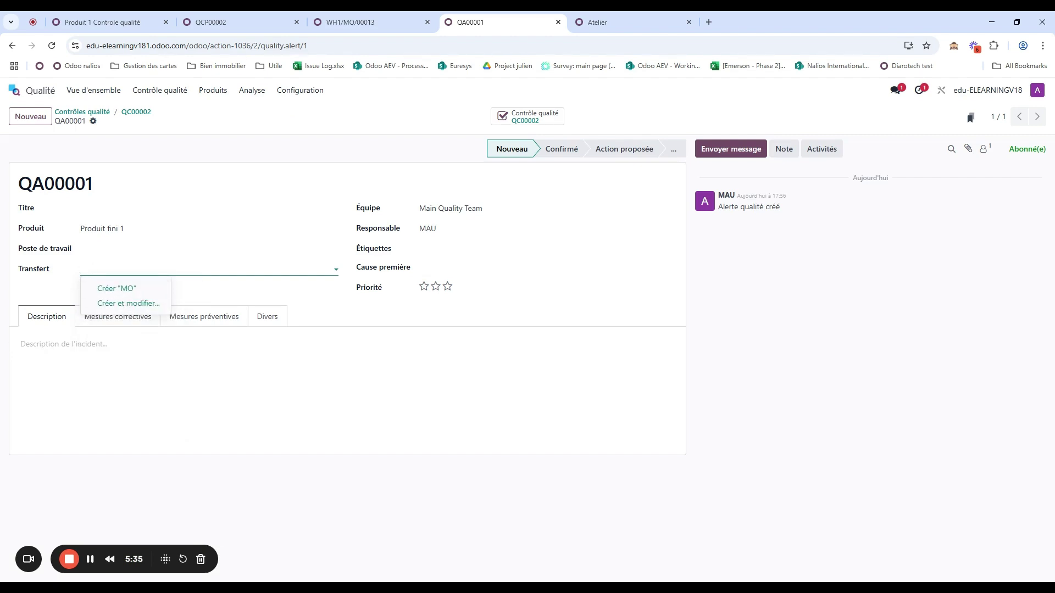
key("BackSpace")
key("BackSpace")
left_click(154, 167)
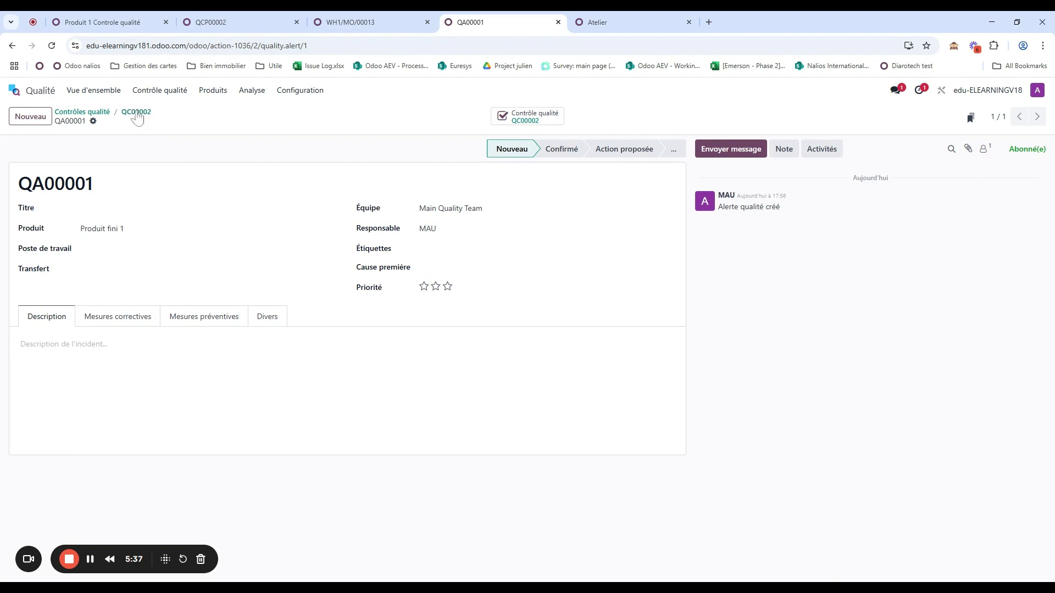
- Leave the quality alert, go back through the Contrôles qualité list and return to the Odoo home page
left_click(137, 113)
left_click(85, 111)
left_click(15, 90)
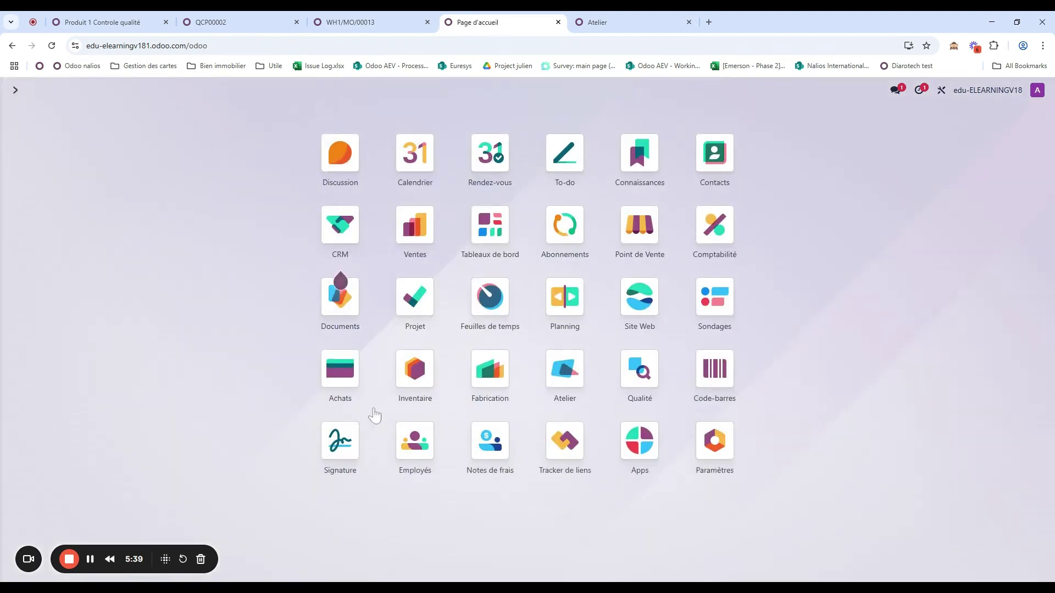